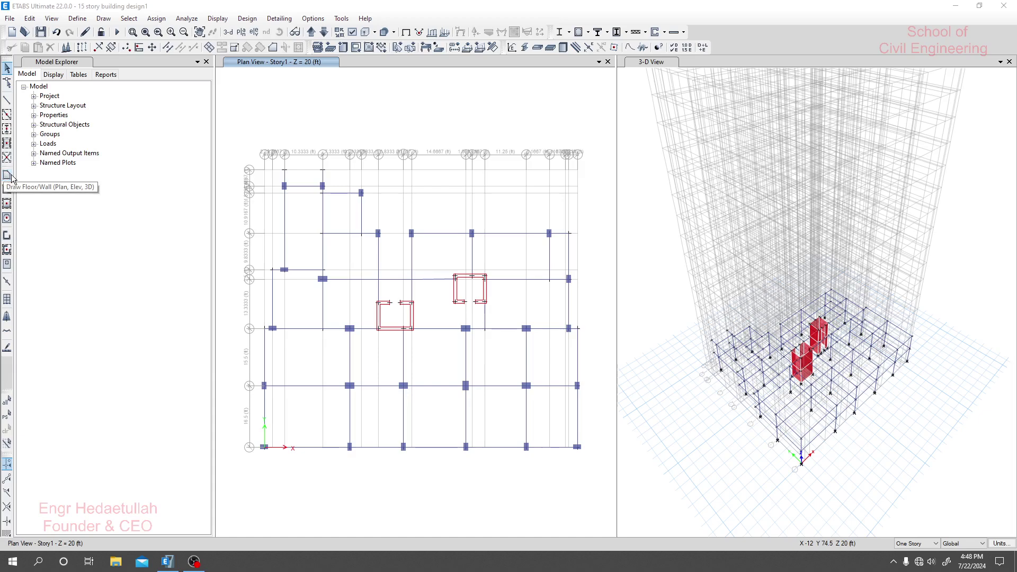
- Draw a trial triangular Deck1 floor through three grid points on Story 1
left_click(7, 176)
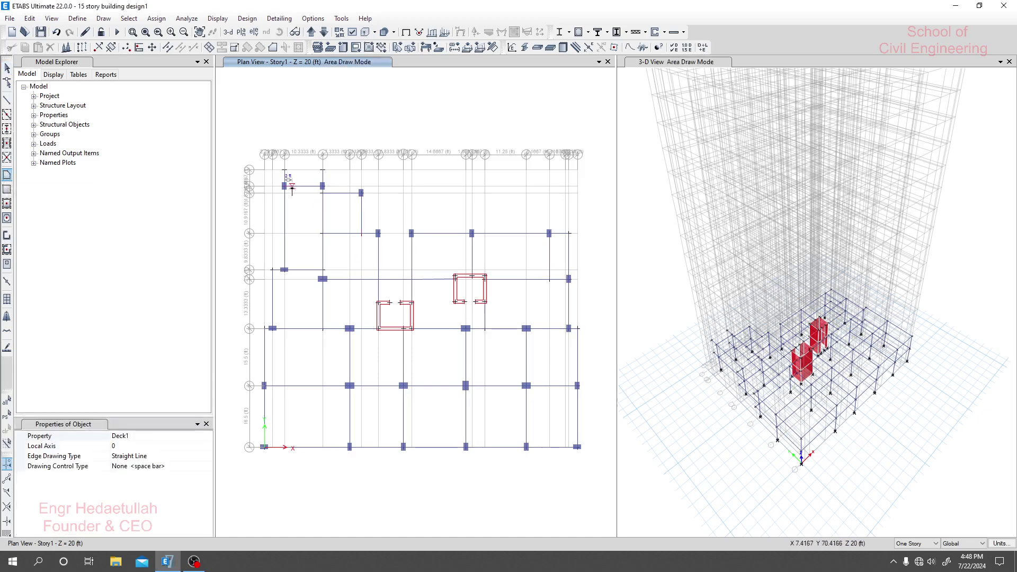
left_click(285, 185)
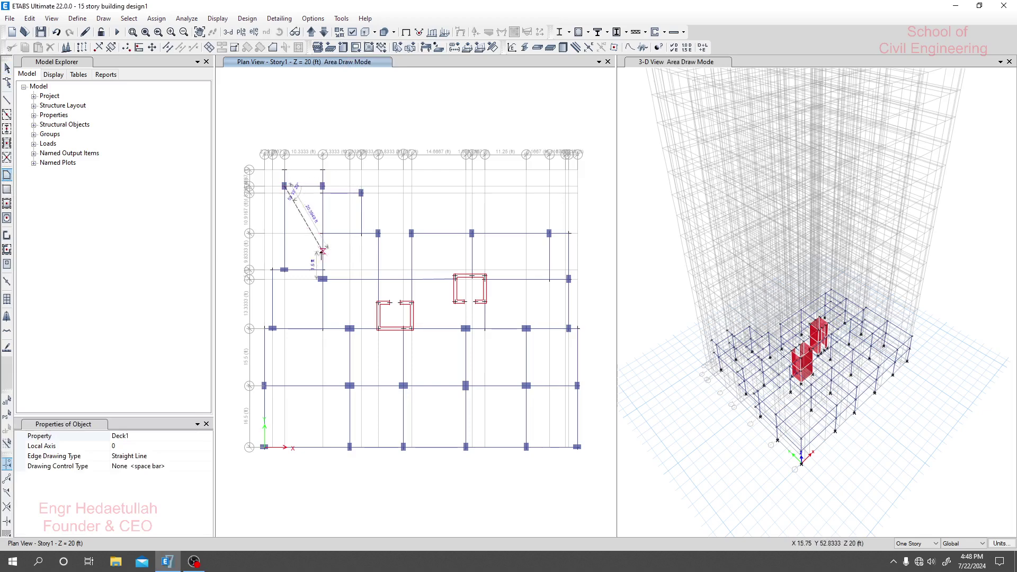
left_click(322, 187)
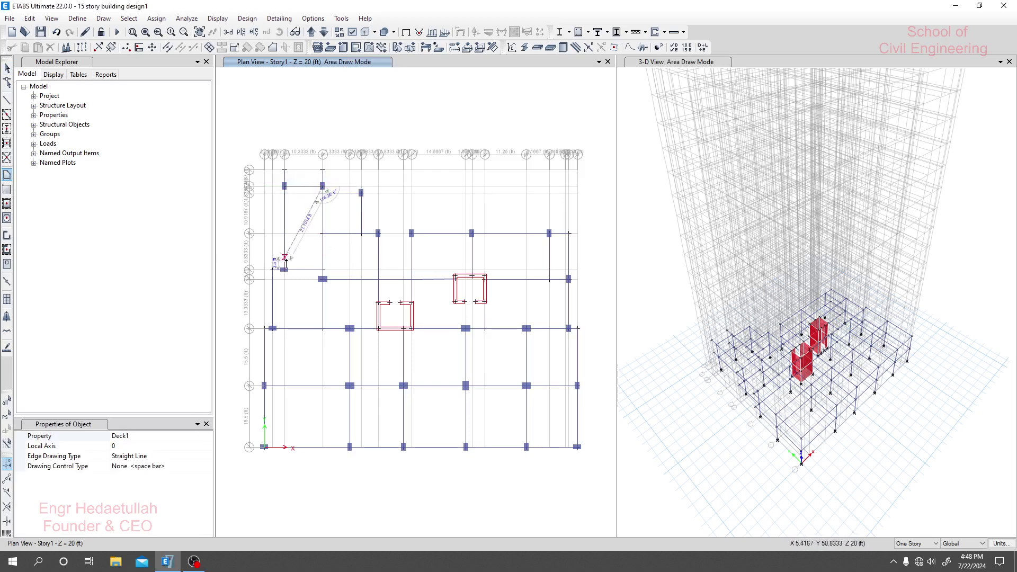
left_click(323, 276)
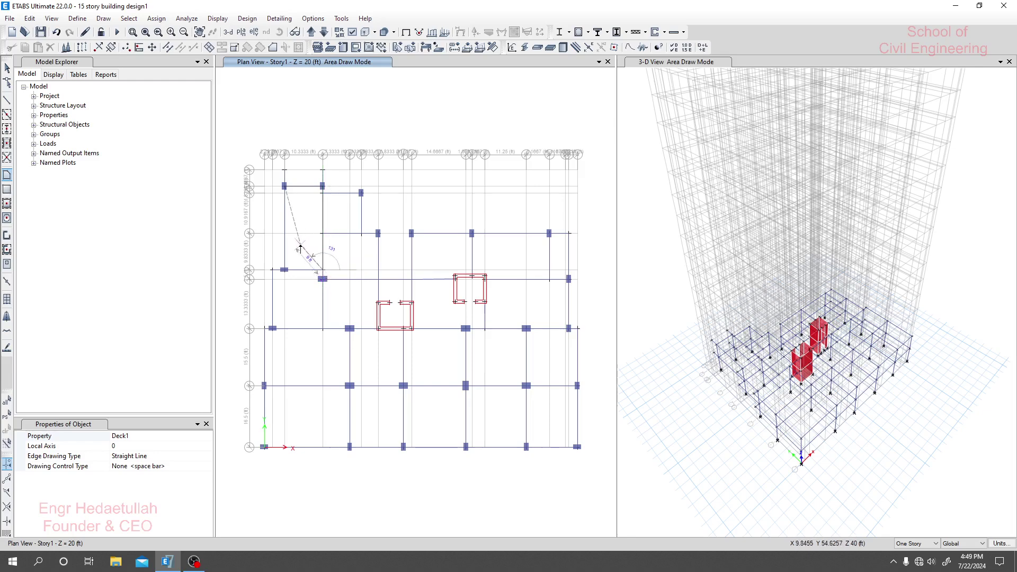
key("Return")
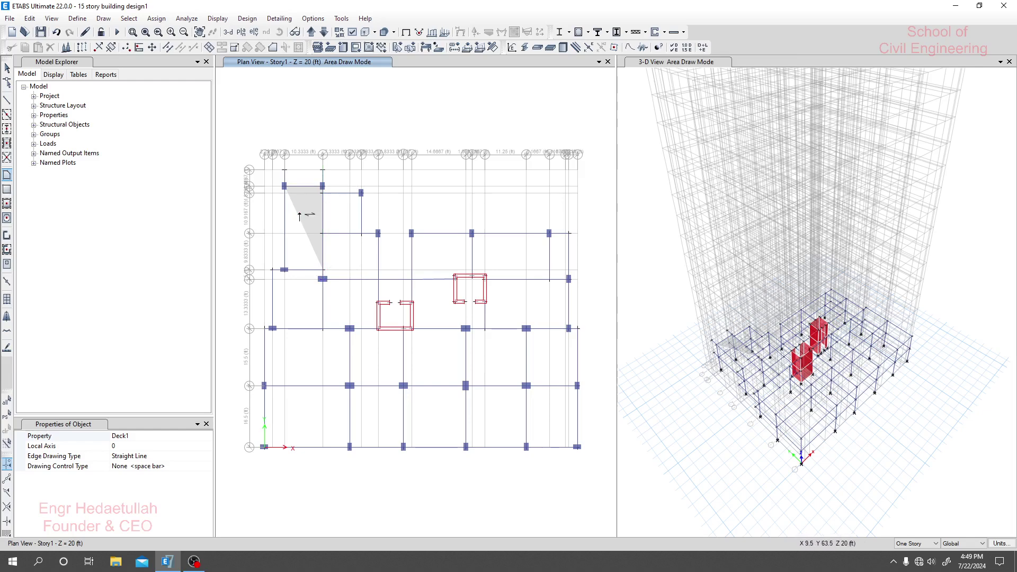
- Delete the triangular floor and switch to drawing rectangular floor areas
key("Escape")
left_click(310, 212)
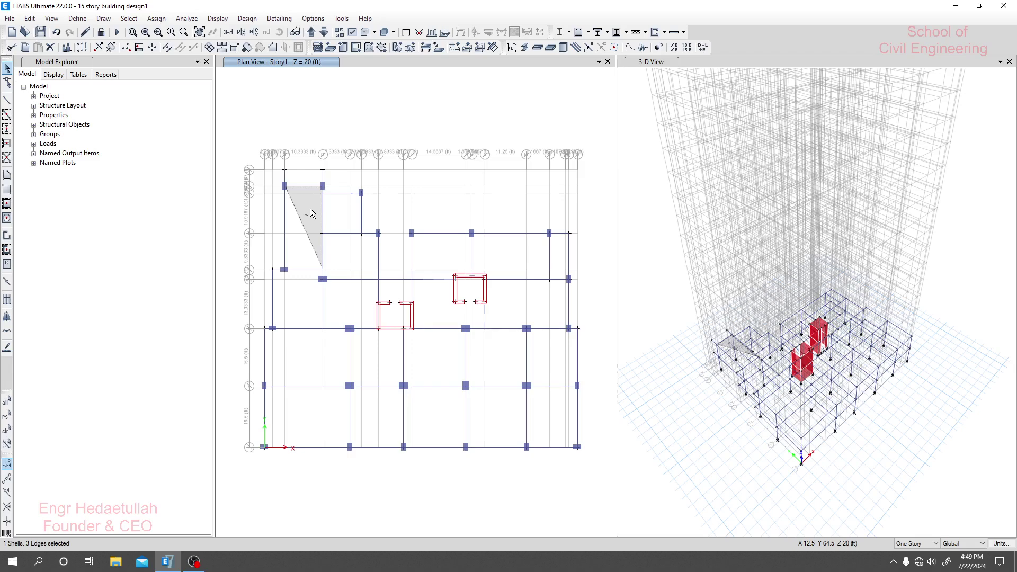
key("Delete")
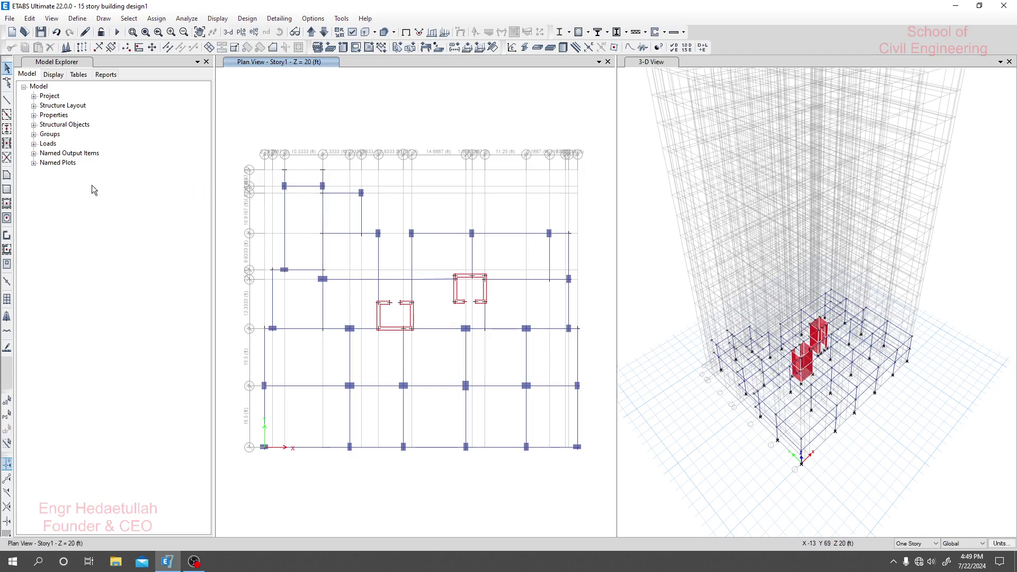
left_click(7, 190)
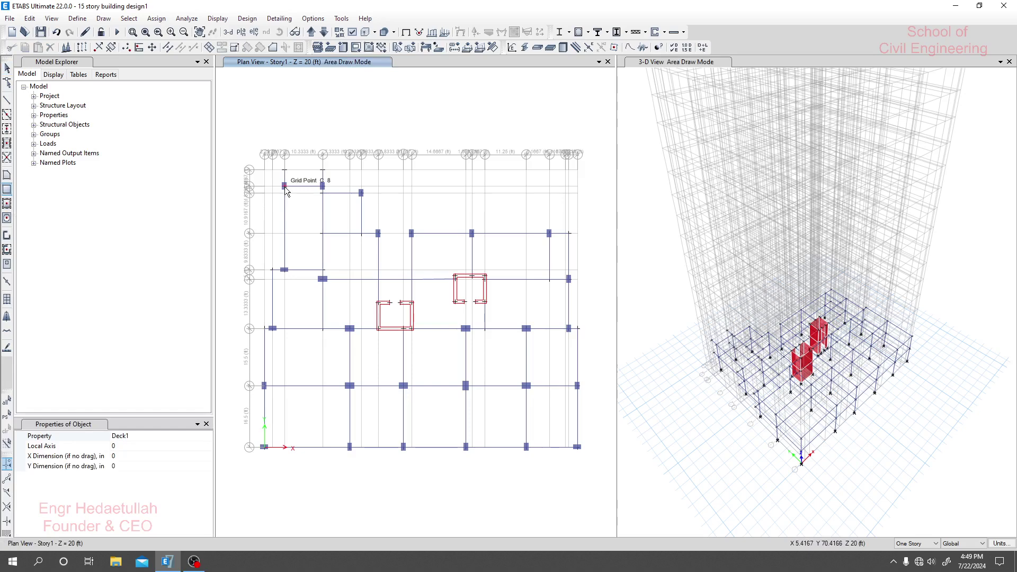
- Draw a trial rectangular floor from C8 to D5, undo it, and switch to Quick Draw Floor/Wall
left_click_drag(284, 187, 322, 271)
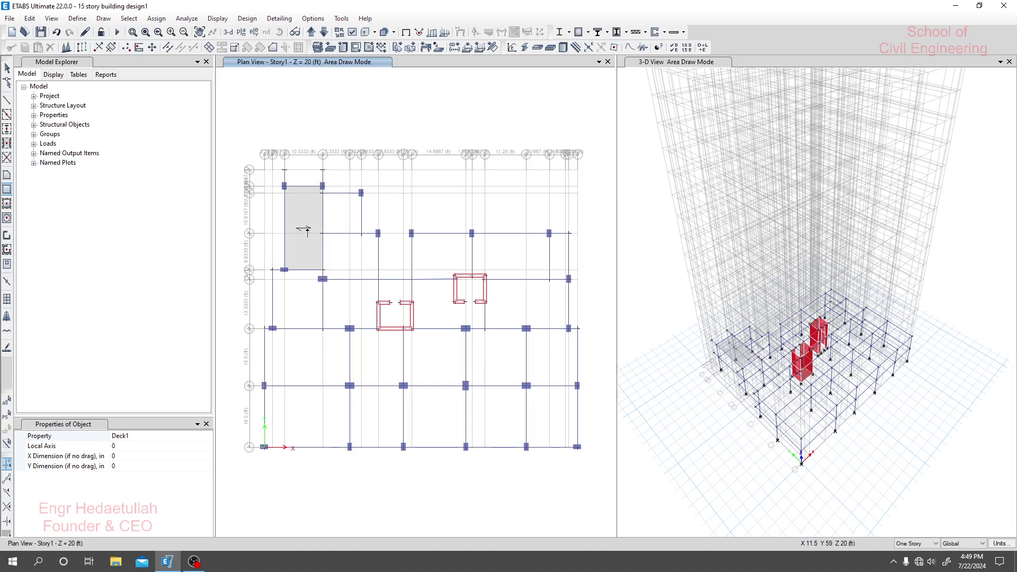
key("ctrl+z")
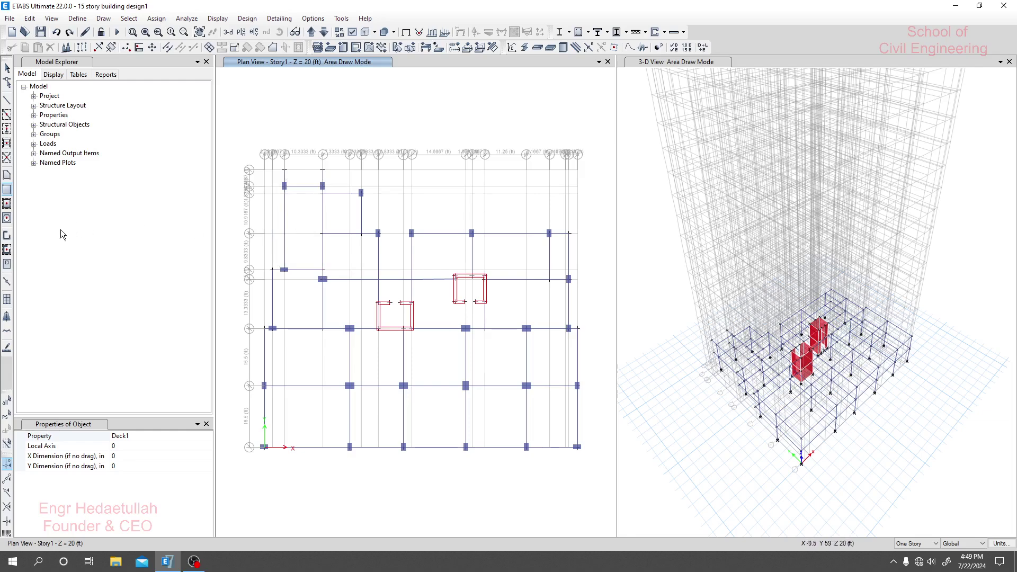
left_click(7, 205)
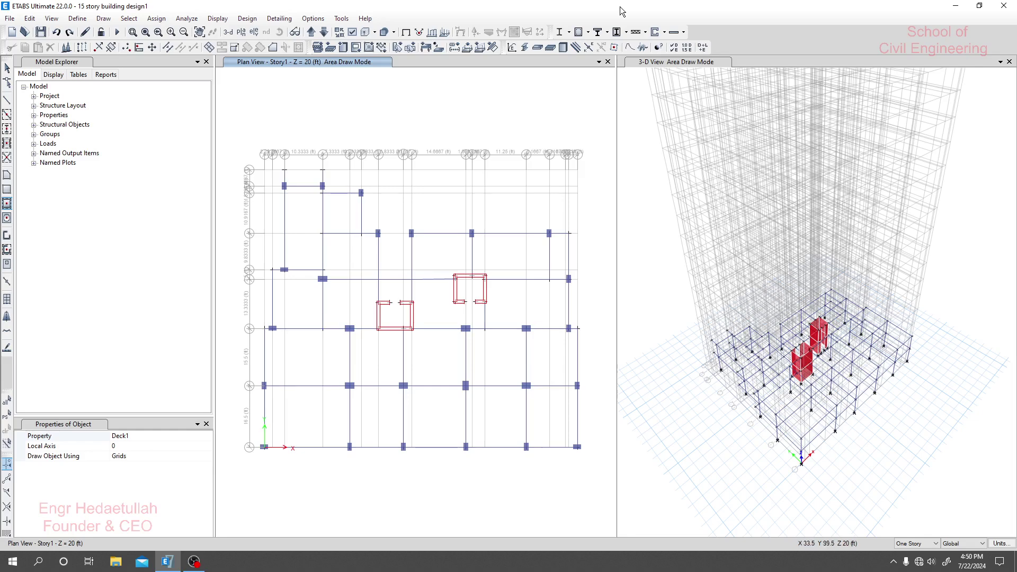
- Try Quick Draw Area Around Point, then return to the Select pointer
left_click(8, 222)
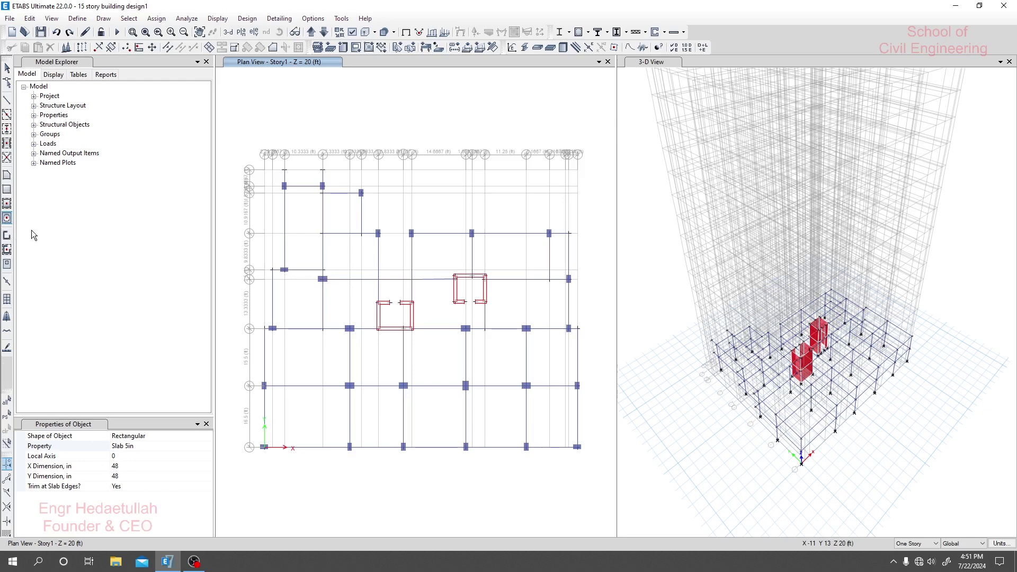
left_click(7, 67)
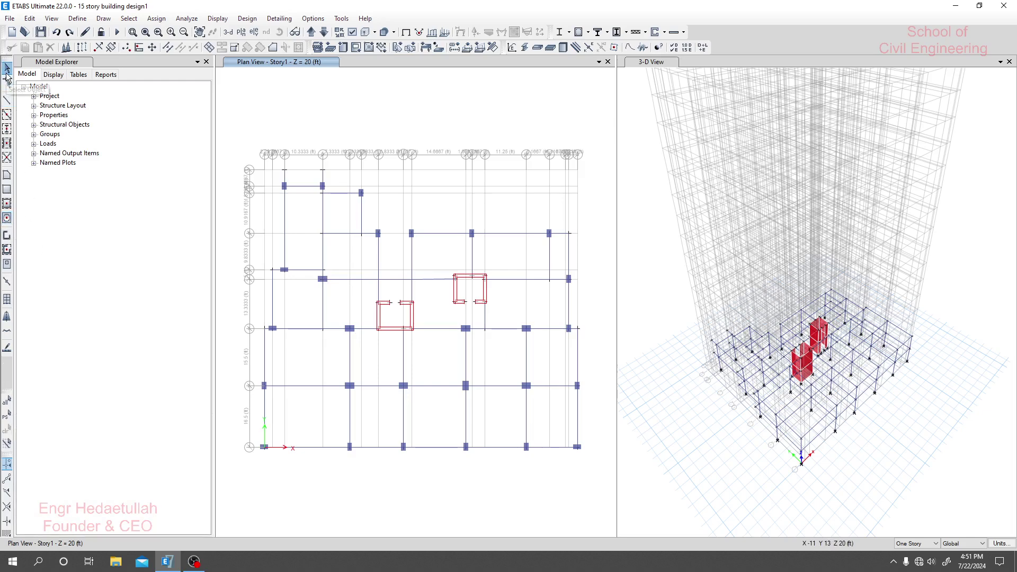
- Choose rectangular floor drawing and set its Property to Slab 5in
left_click(6, 190)
left_click(201, 437)
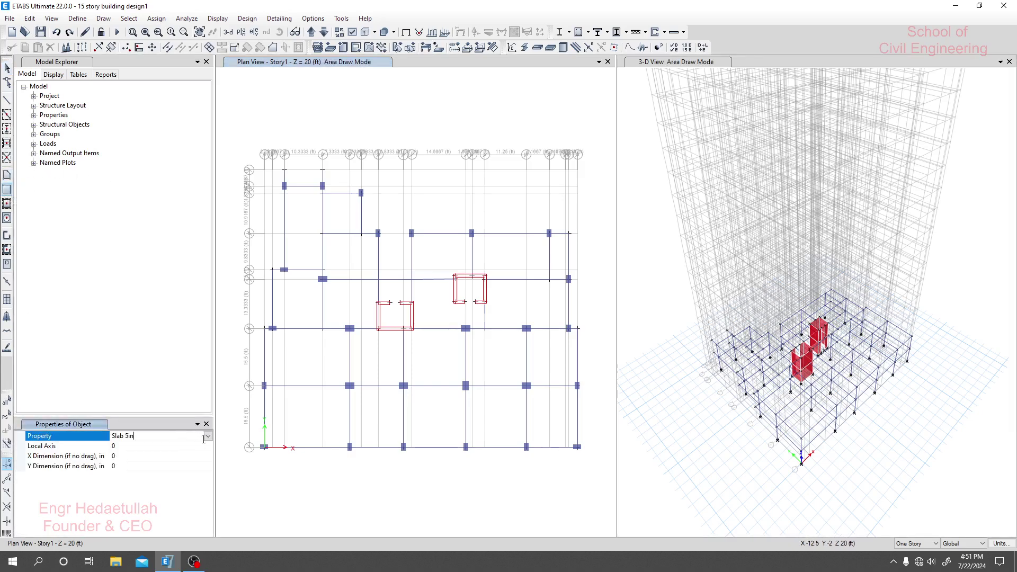
left_click(208, 435)
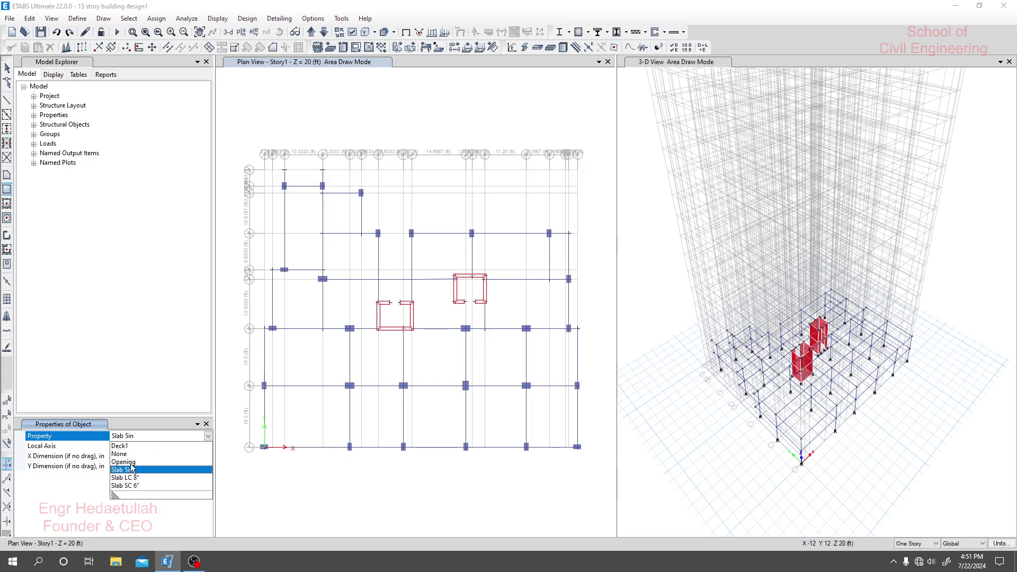
left_click(120, 470)
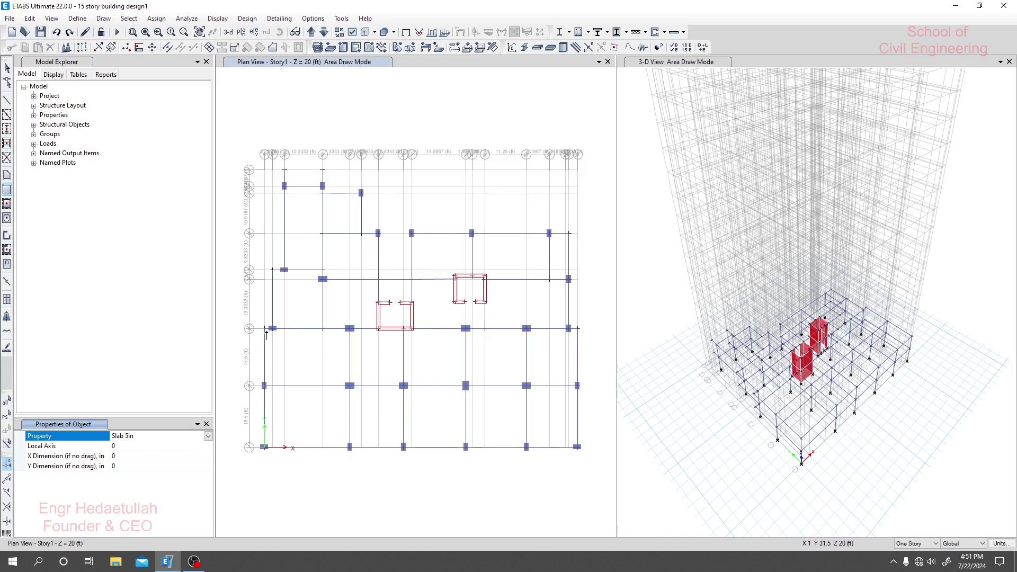
- Draw Slab 5in rectangles in the five row 1–2 bays: A1–E2, E–H, H–J, J–K and M onward
left_click(263, 447)
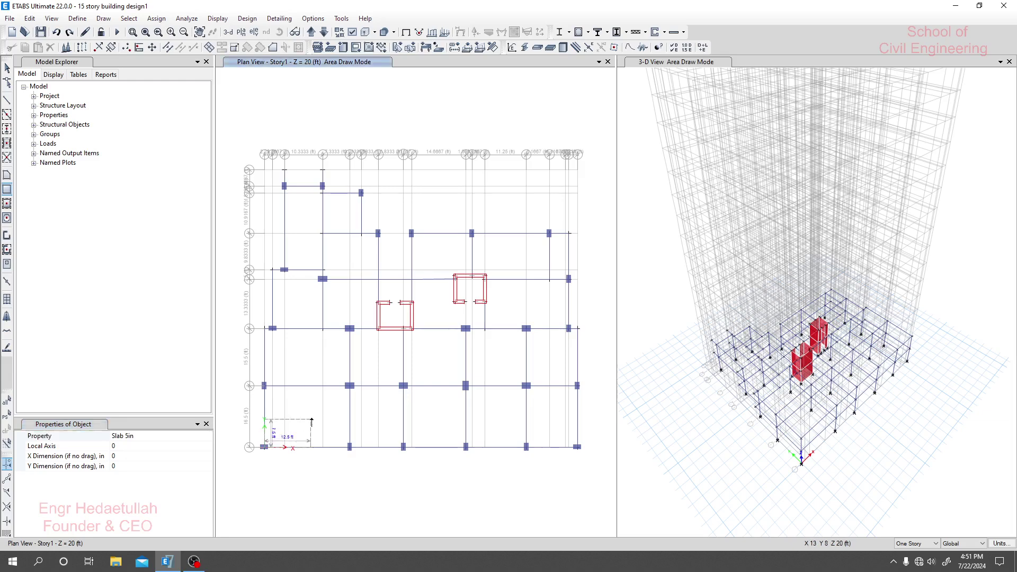
left_click(349, 385)
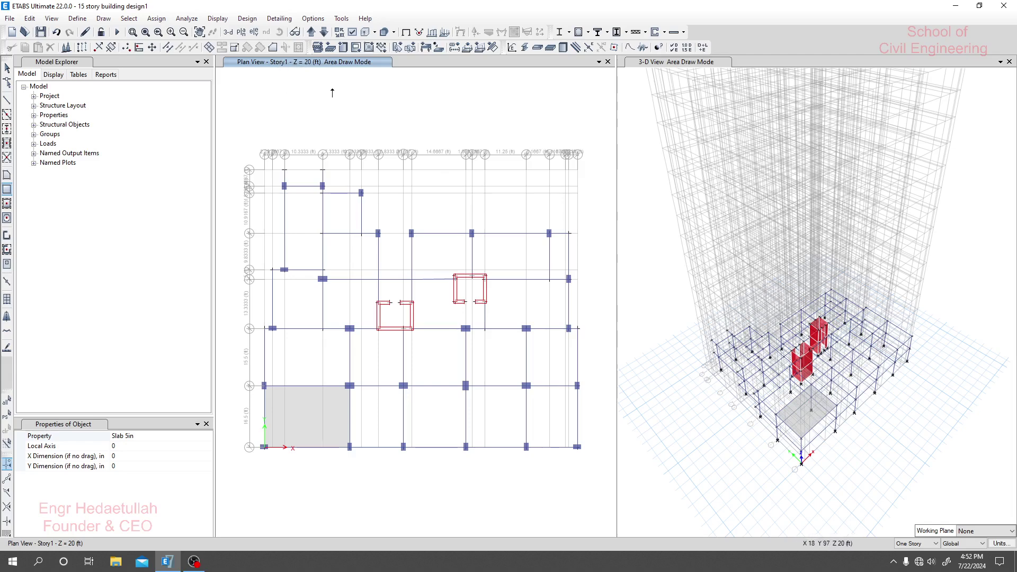
left_click(349, 447)
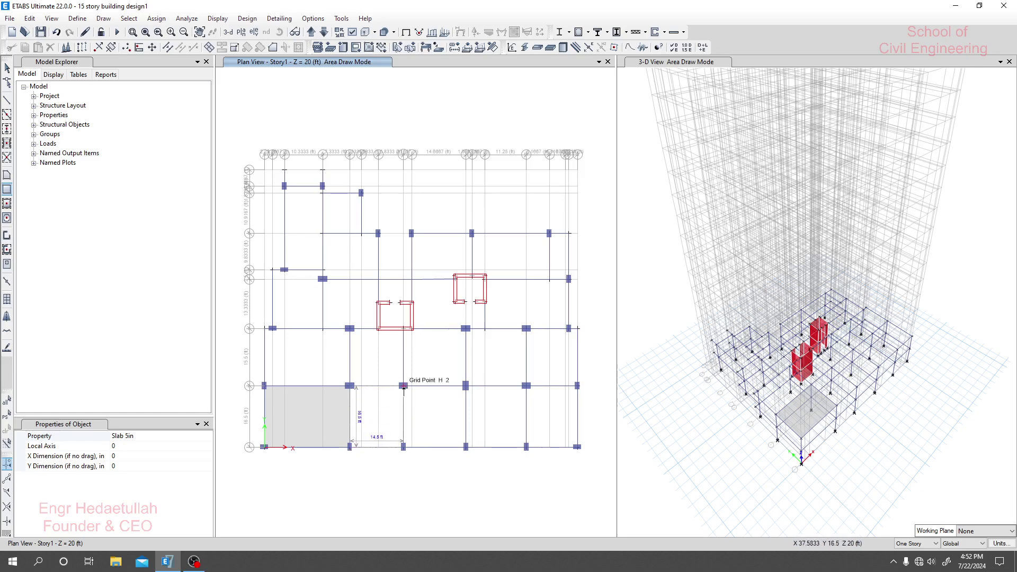
left_click(404, 387)
left_click(403, 447)
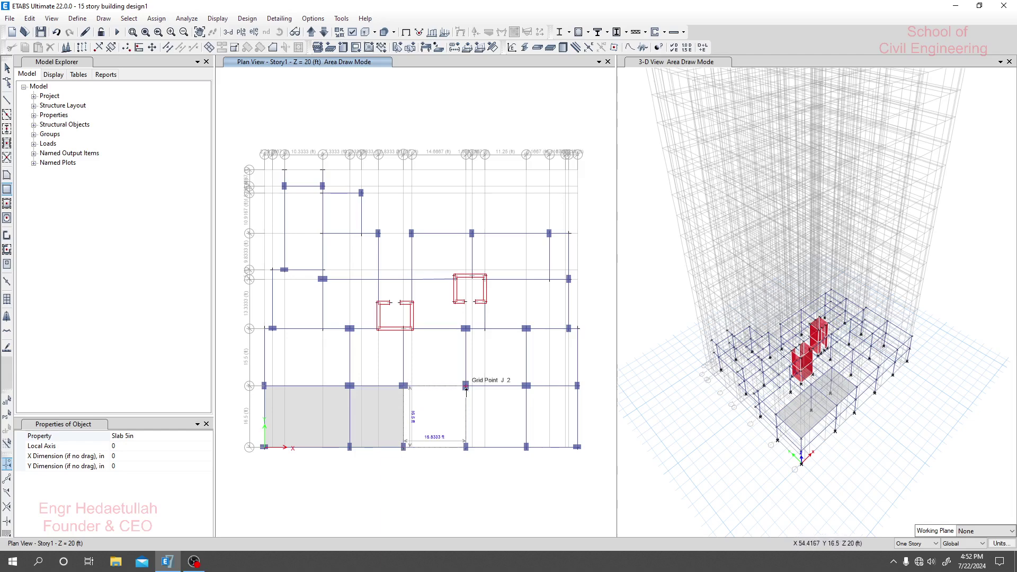
left_click(465, 387)
left_click(466, 446)
left_click(524, 390)
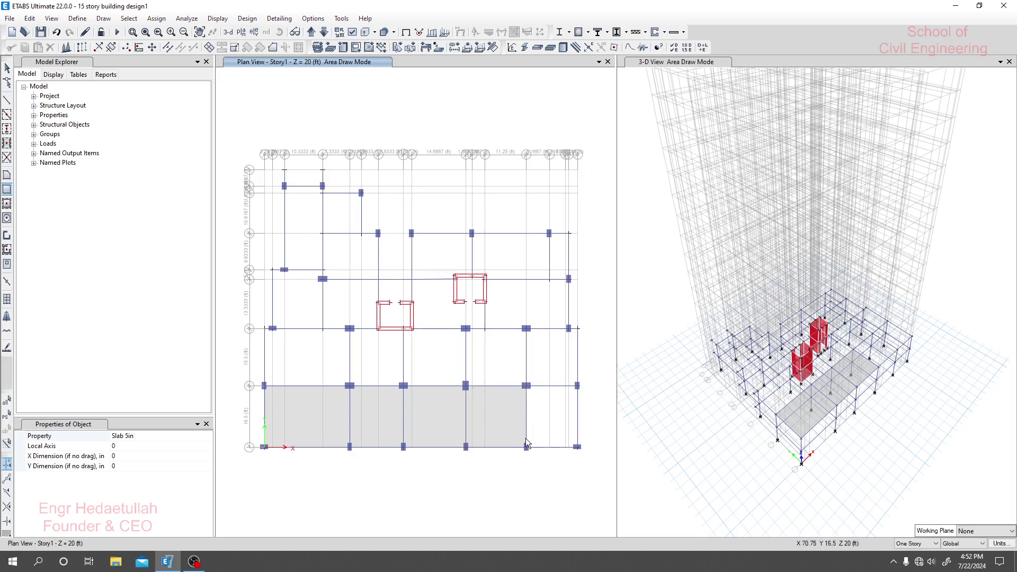
left_click(525, 447)
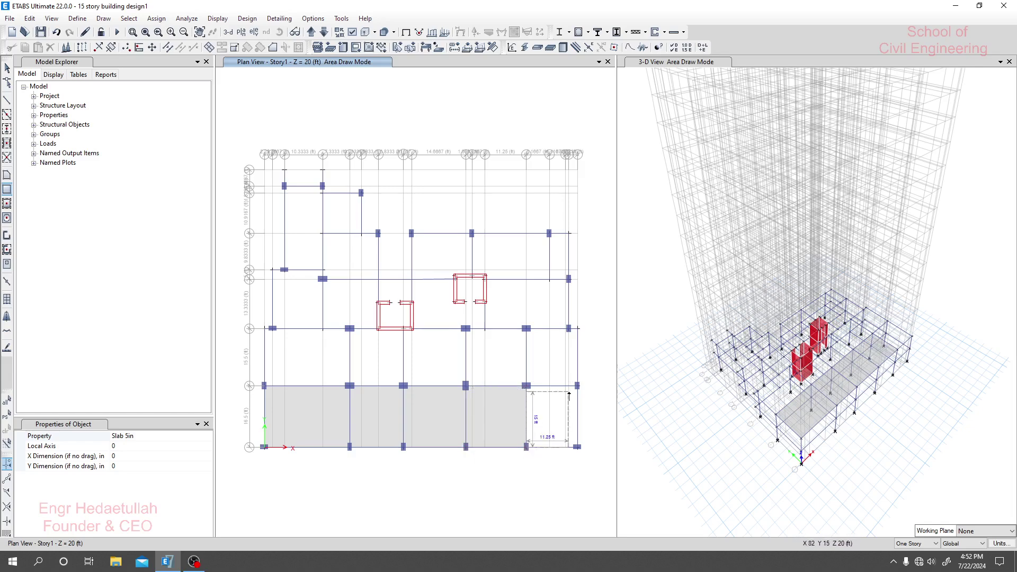
left_click(576, 387)
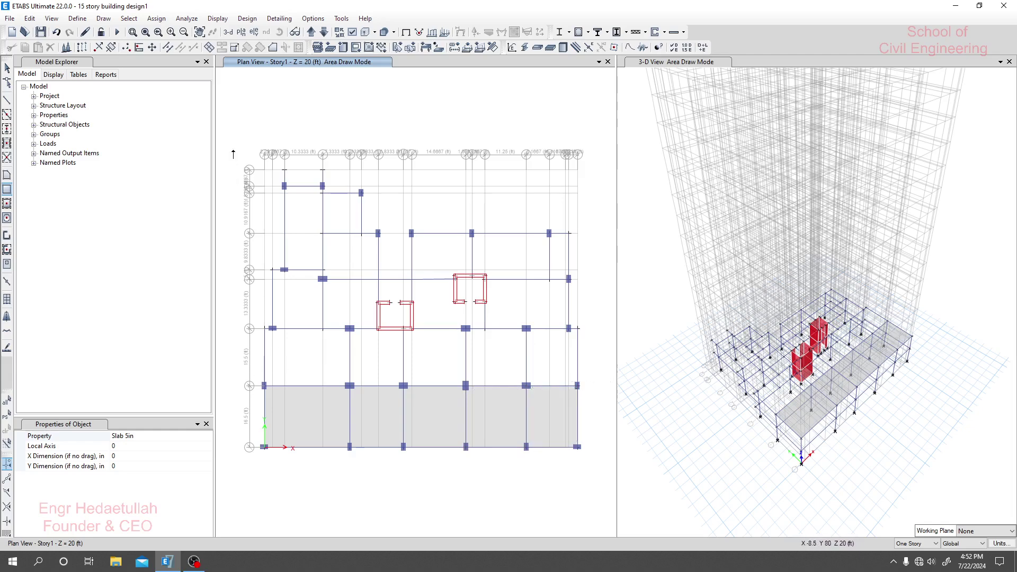
- Widen the plan view and fill all five bays between rows 2 and 3 with slabs
left_click_drag(215, 147, 98, 164)
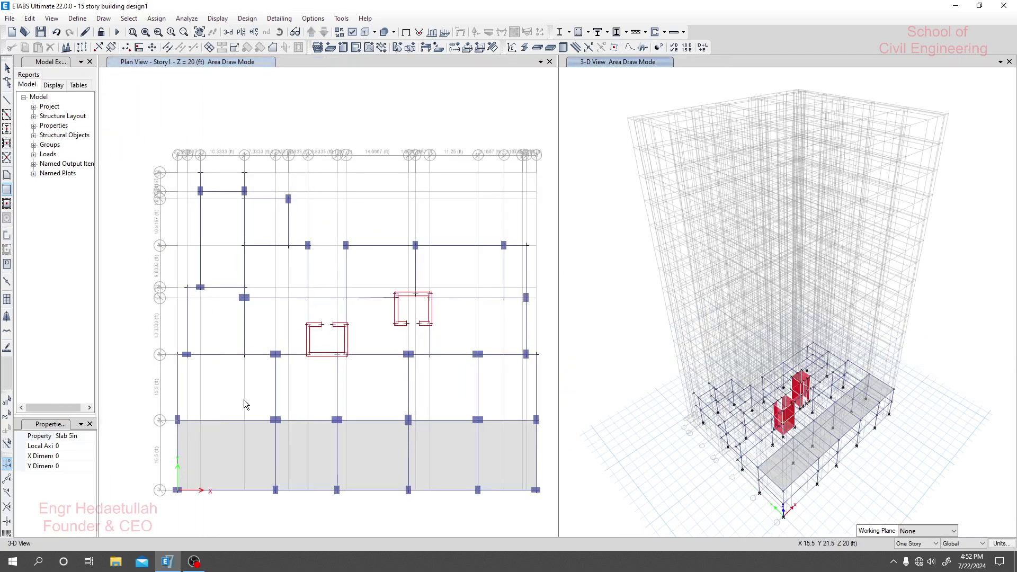
middle_click_drag(244, 404, 240, 362)
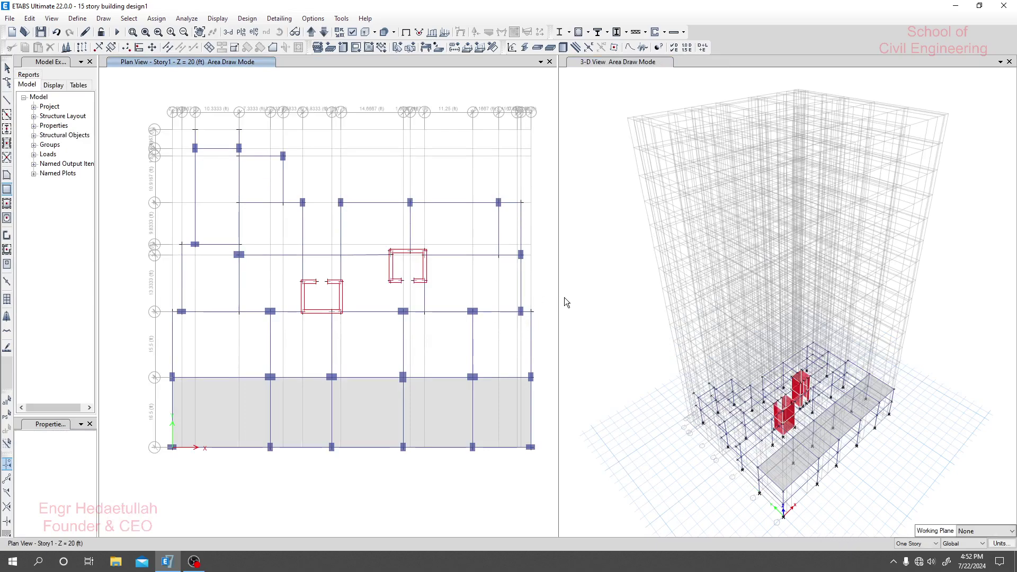
left_click_drag(560, 297, 689, 297)
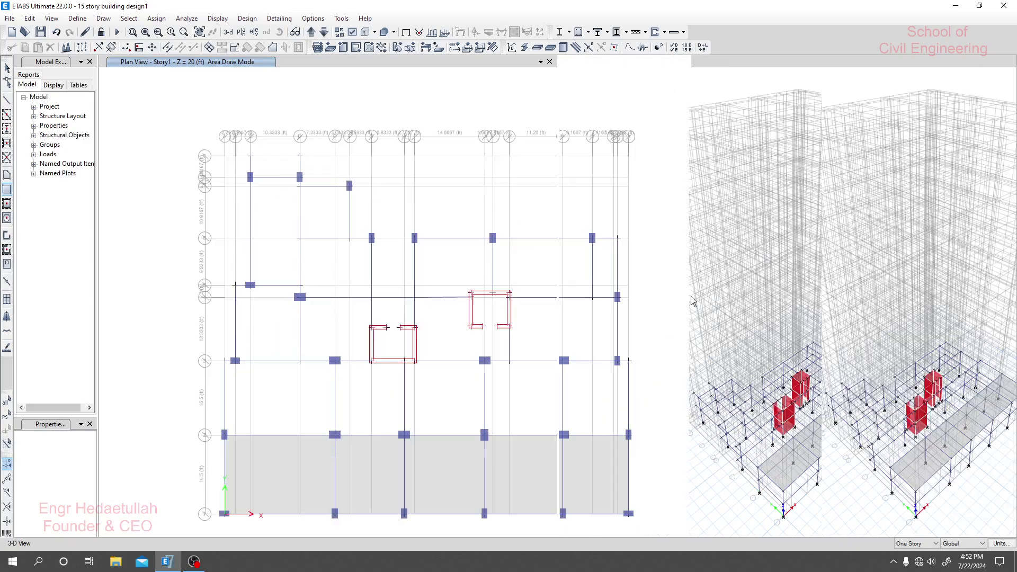
middle_click_drag(356, 402, 331, 376)
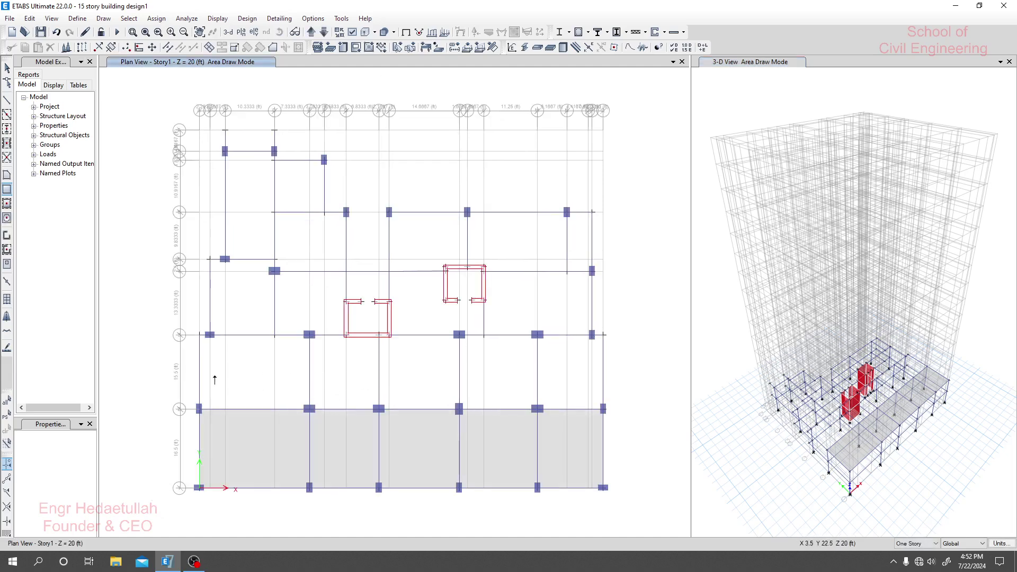
left_click(199, 336)
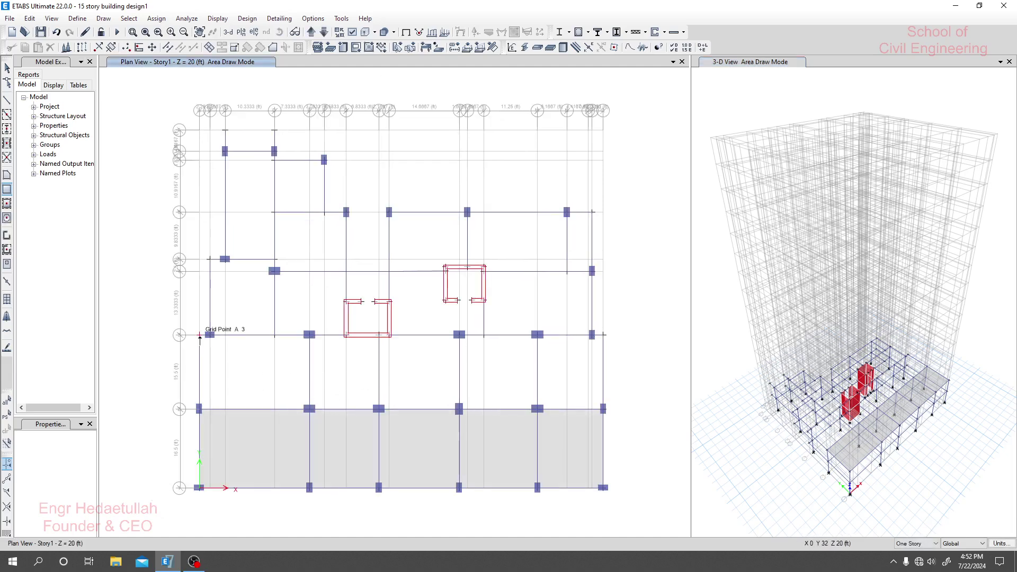
left_click(309, 408)
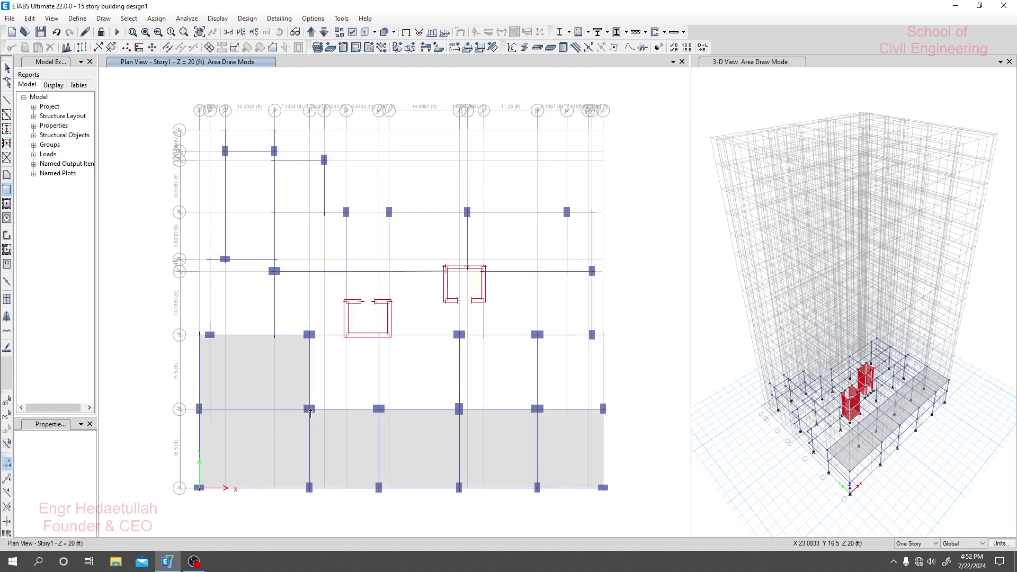
left_click(310, 335)
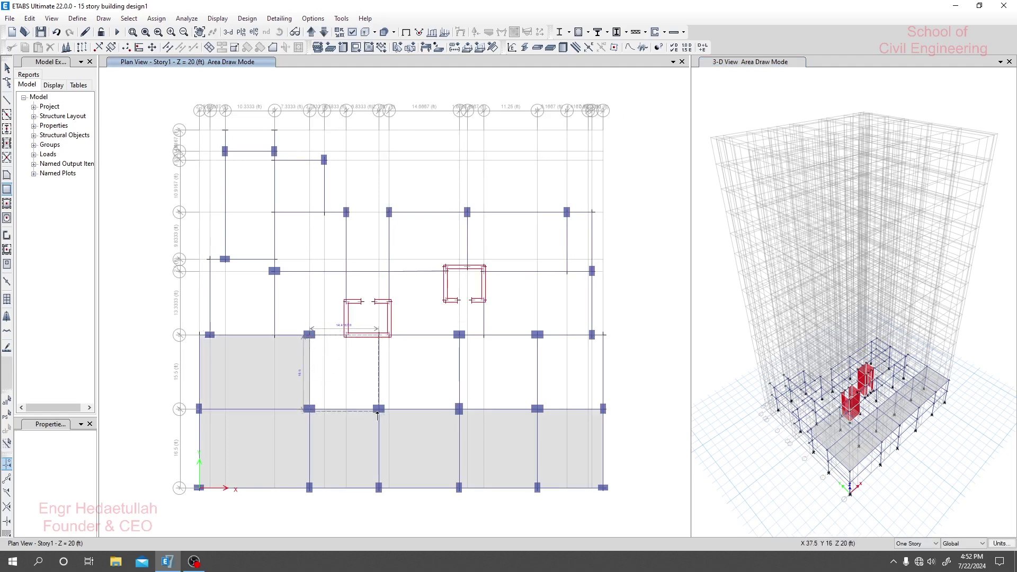
left_click(378, 409)
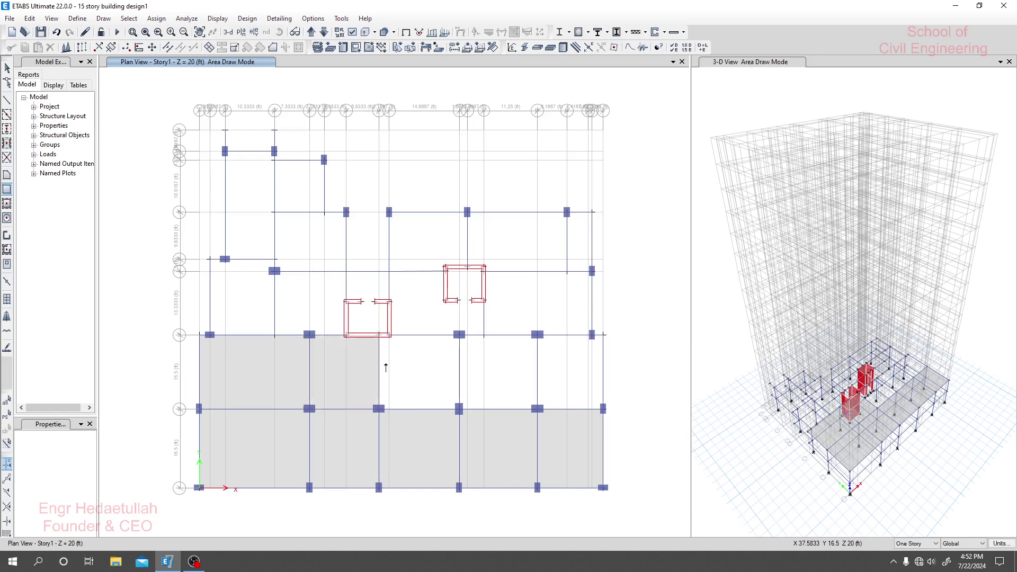
left_click(378, 335)
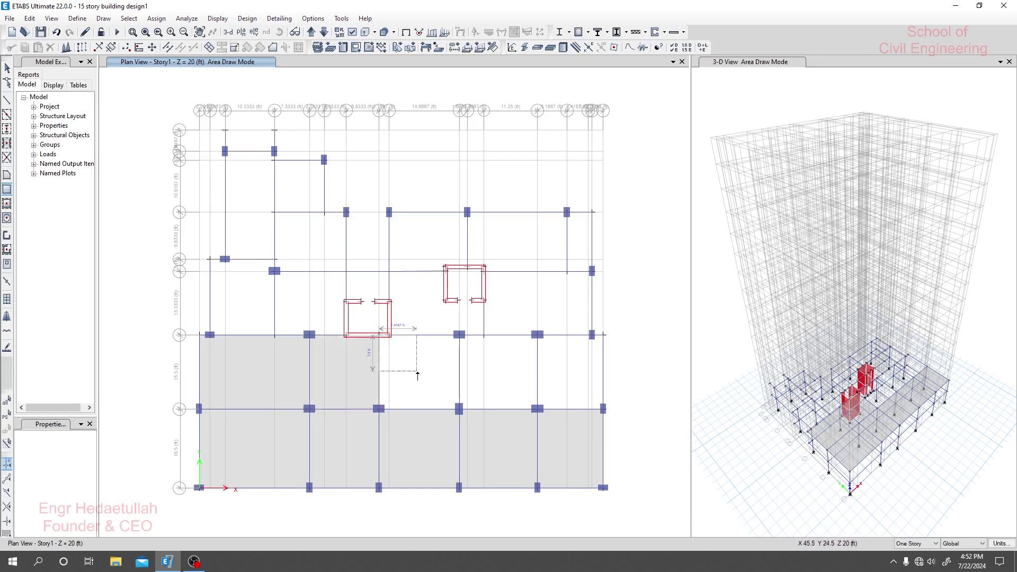
left_click(458, 409)
left_click(459, 335)
left_click(537, 409)
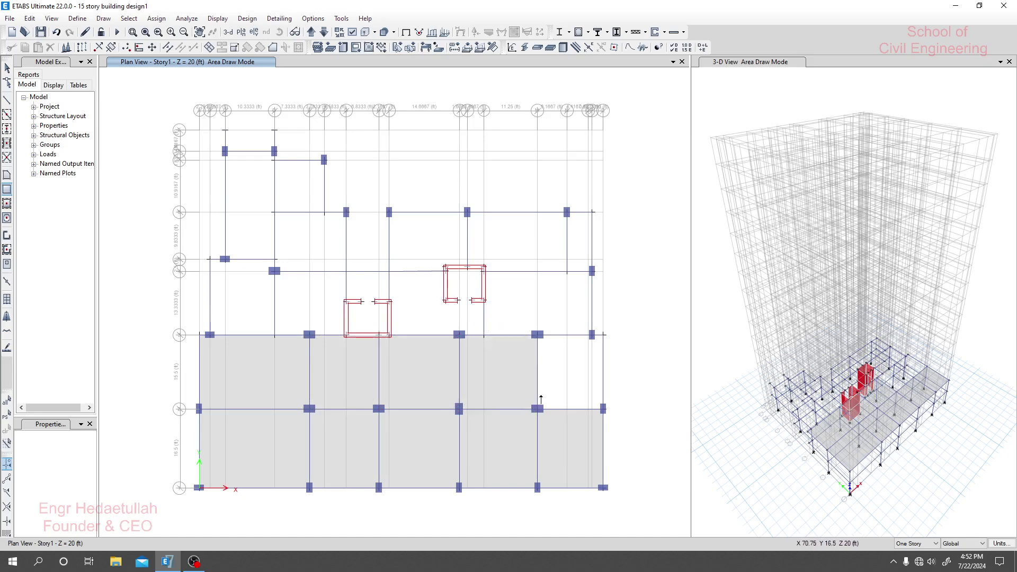
left_click(537, 335)
left_click(602, 409)
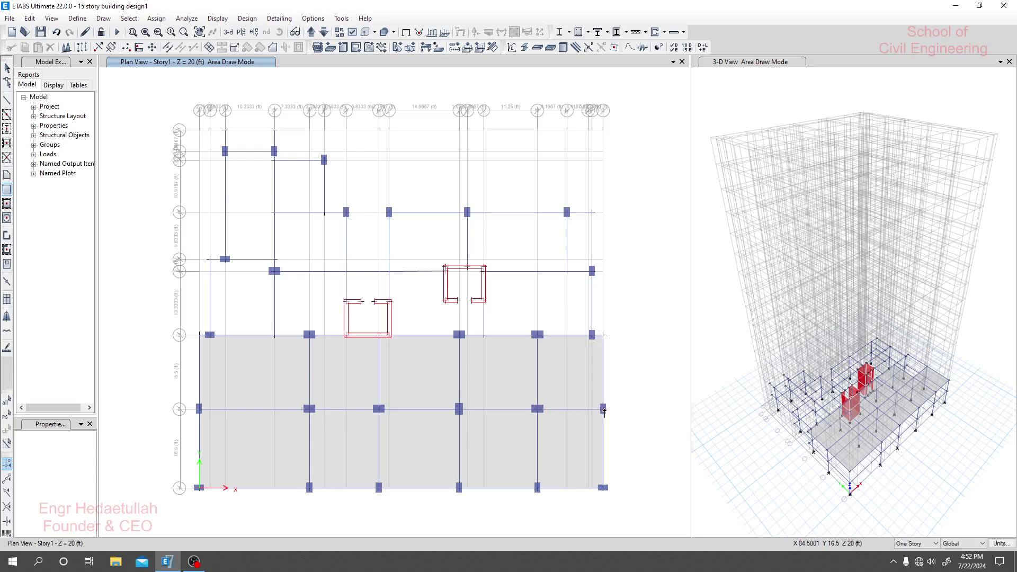
- Add slabs beside the right lift core to P3 and N6–P4, plus B5–D3 and up to G3
left_click(485, 271)
left_click(591, 335)
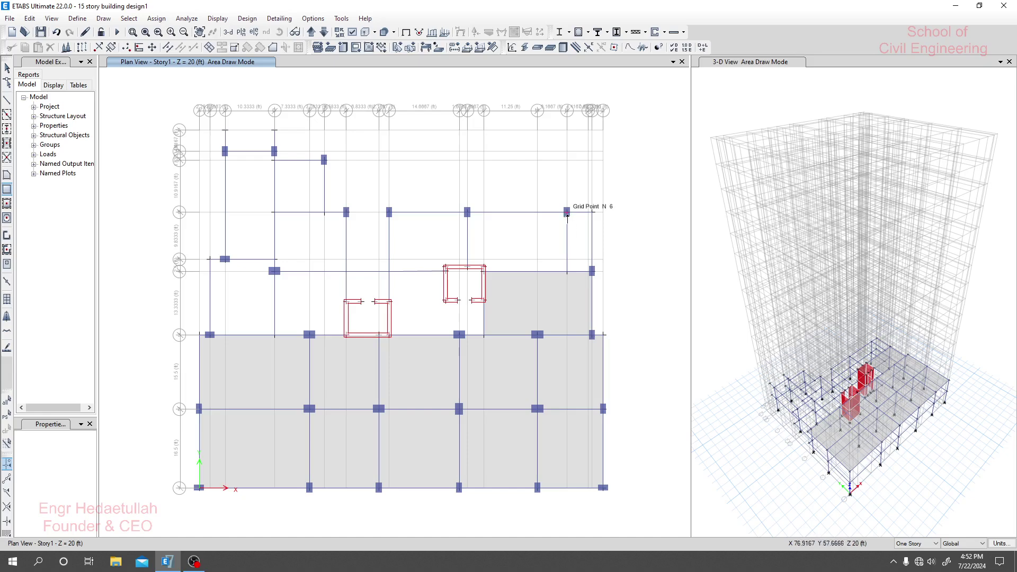
left_click(567, 211)
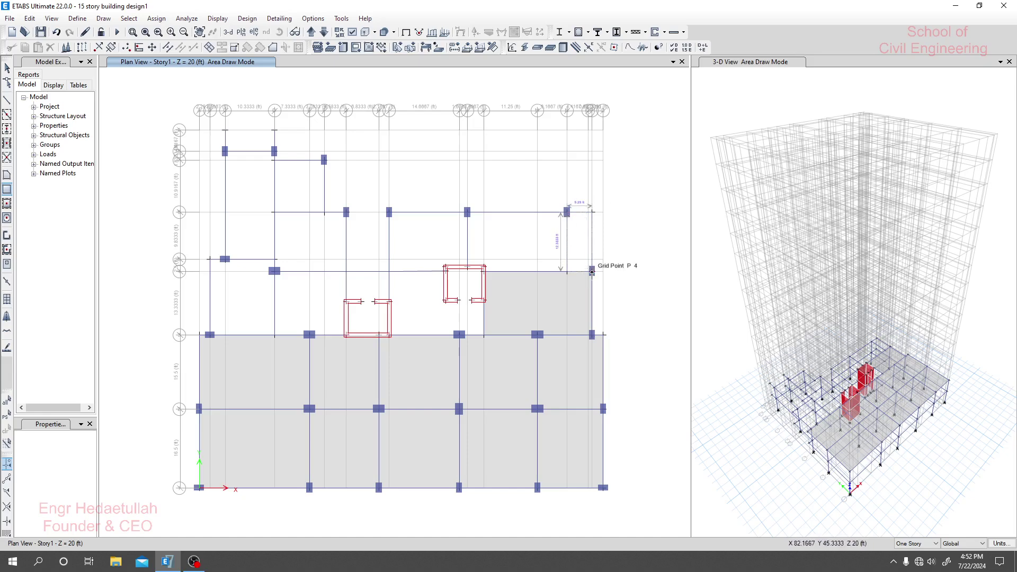
left_click(592, 271)
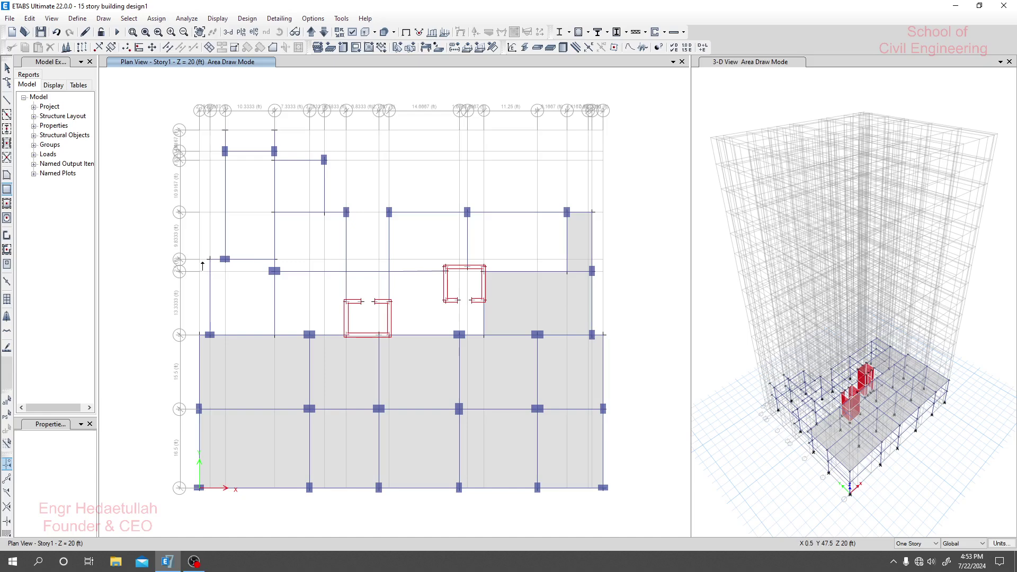
left_click(209, 259)
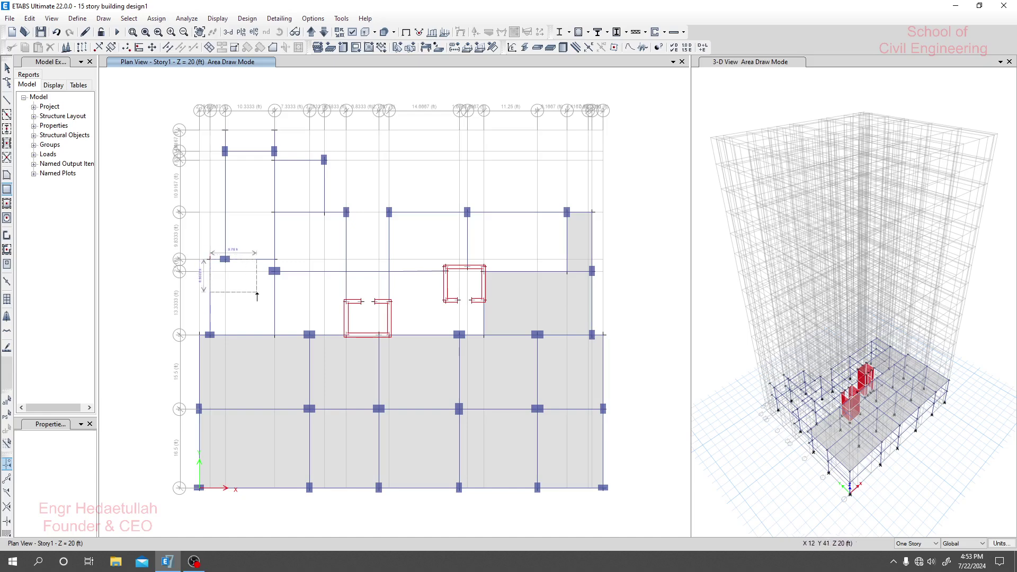
left_click(275, 337)
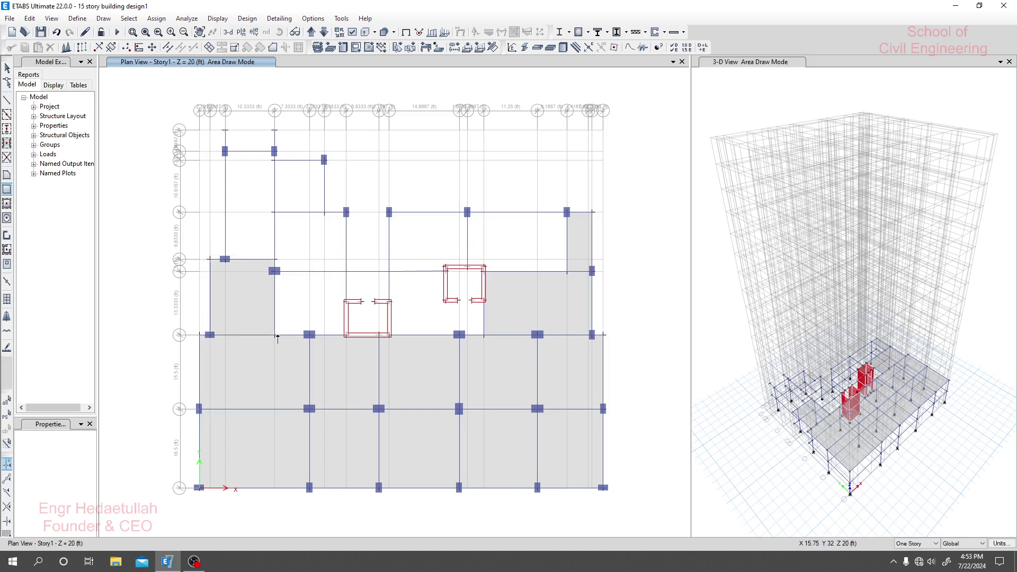
left_click(273, 273)
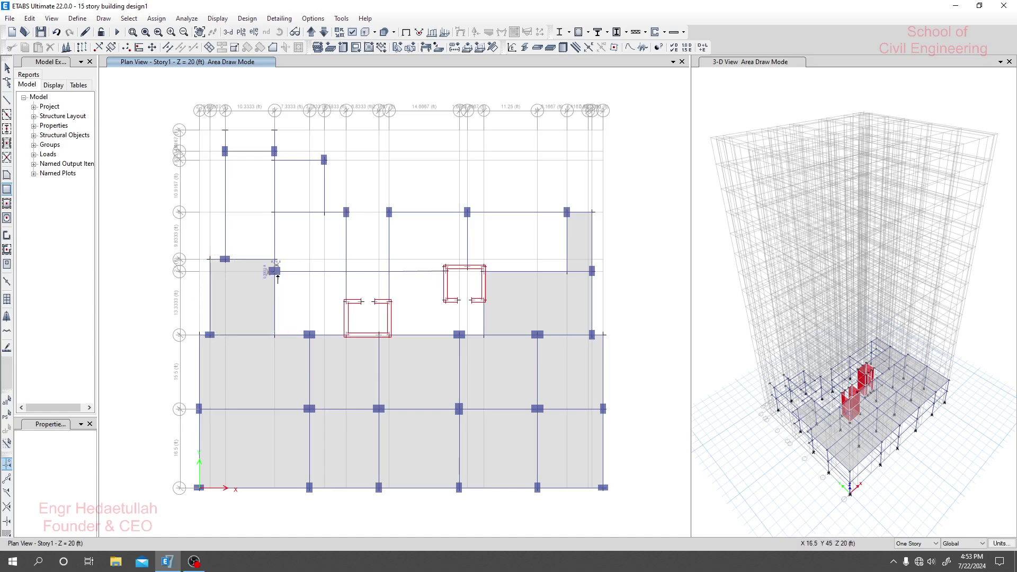
left_click(345, 335)
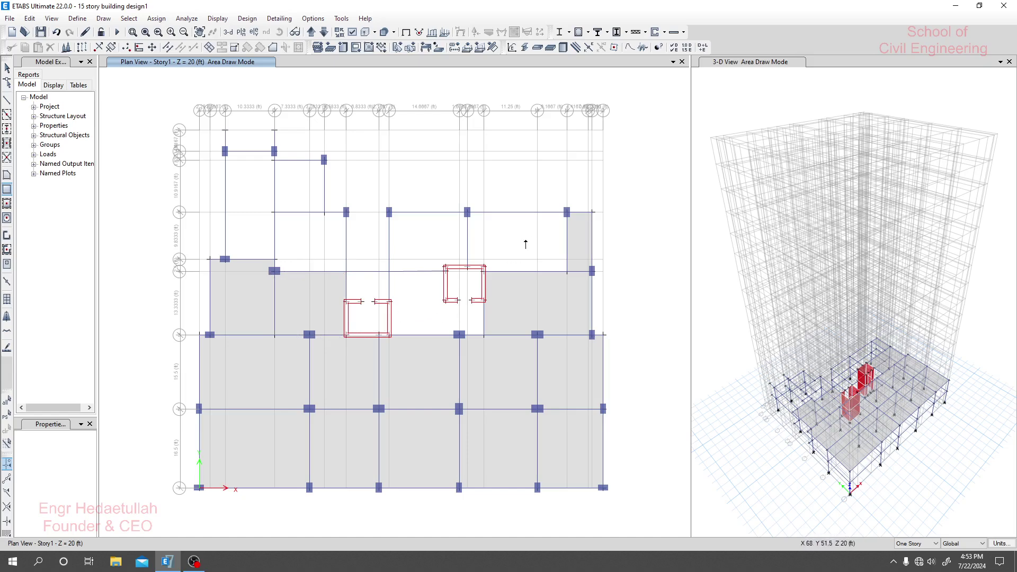
- Add slabs D6–G4, the tall upper-left bay to D5, the top strip to D8, and D7–F6
left_click(274, 214)
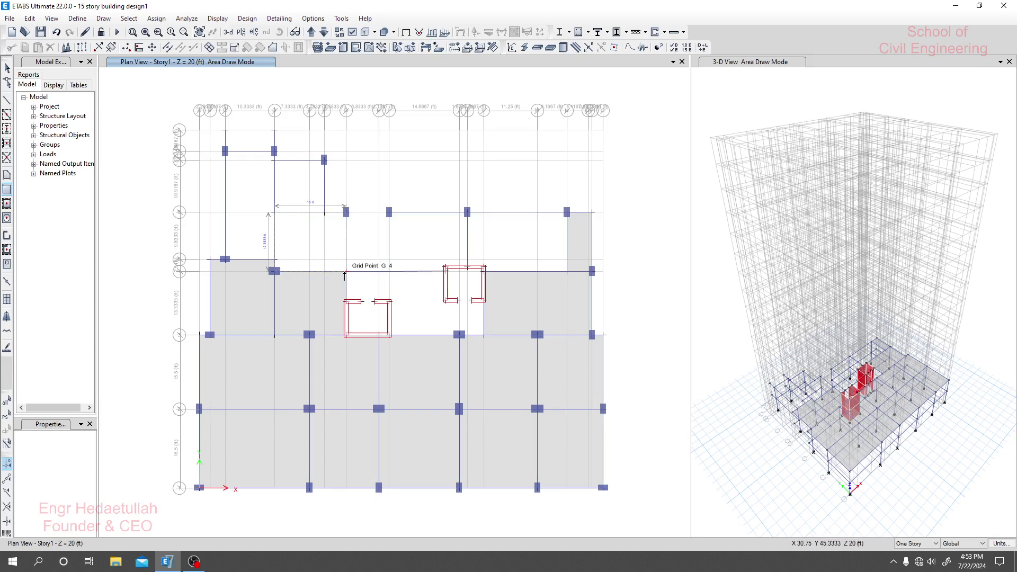
left_click(345, 272)
left_click(225, 152)
left_click(274, 260)
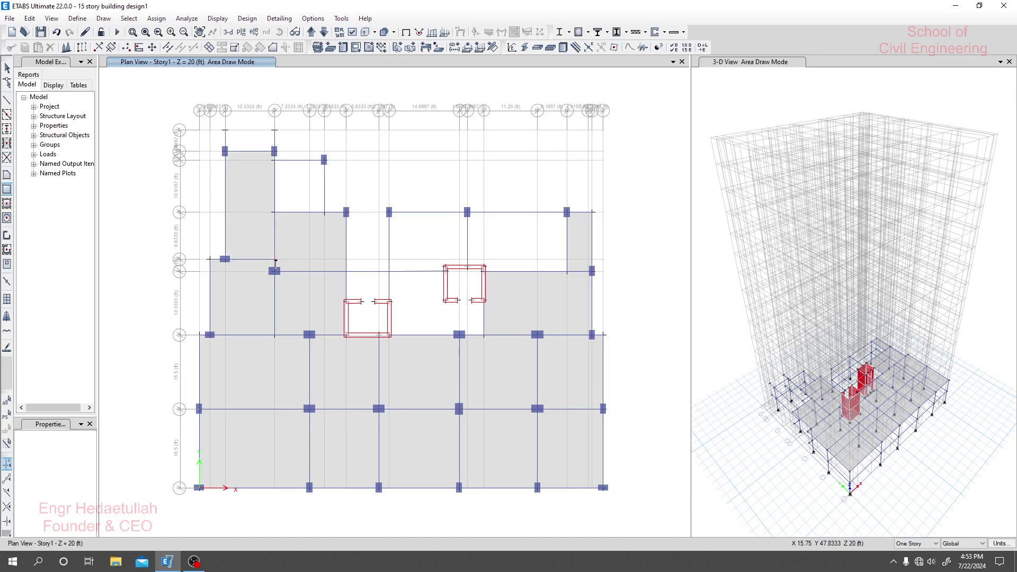
left_click(225, 130)
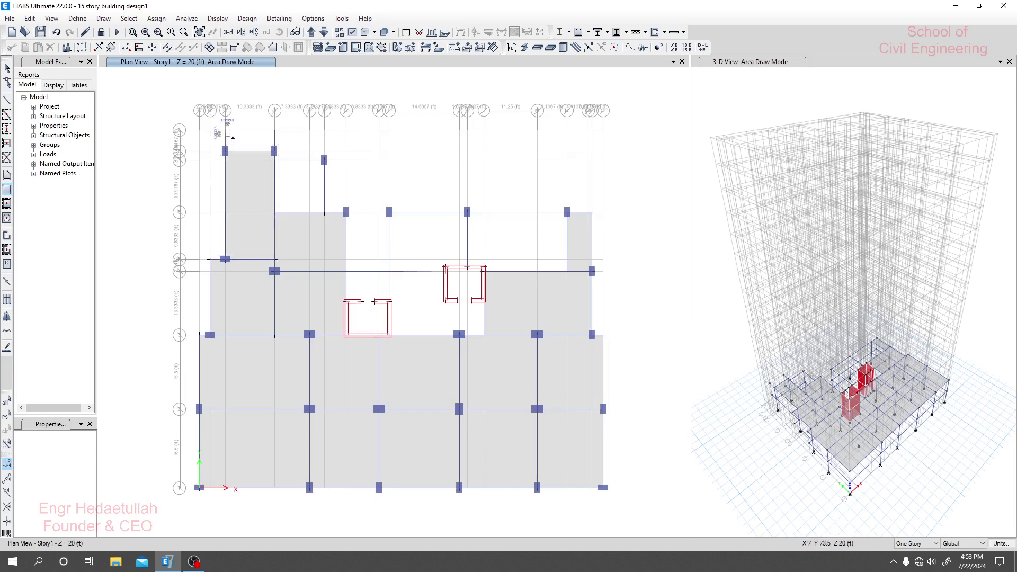
left_click(275, 152)
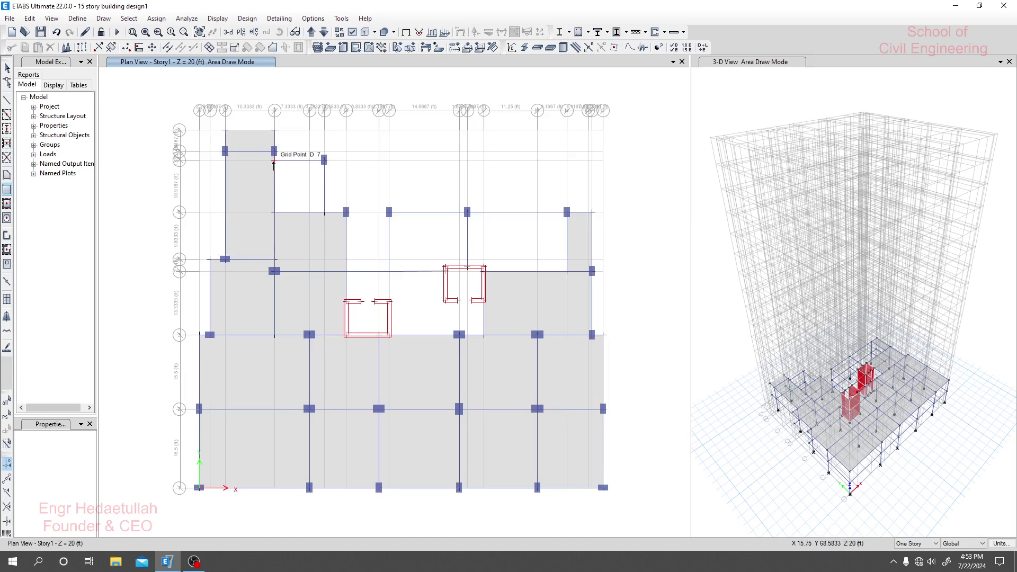
left_click(273, 160)
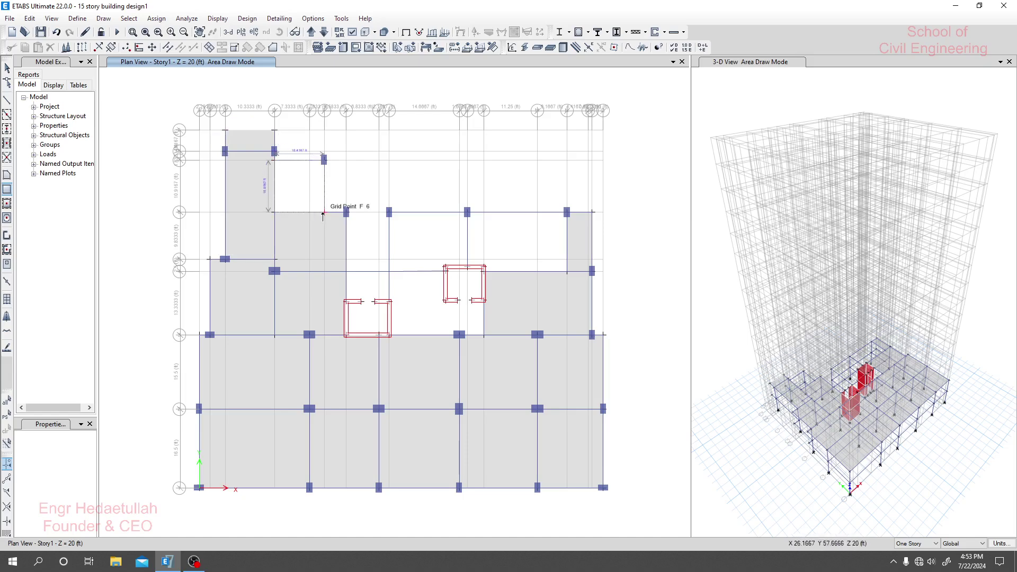
left_click(323, 212)
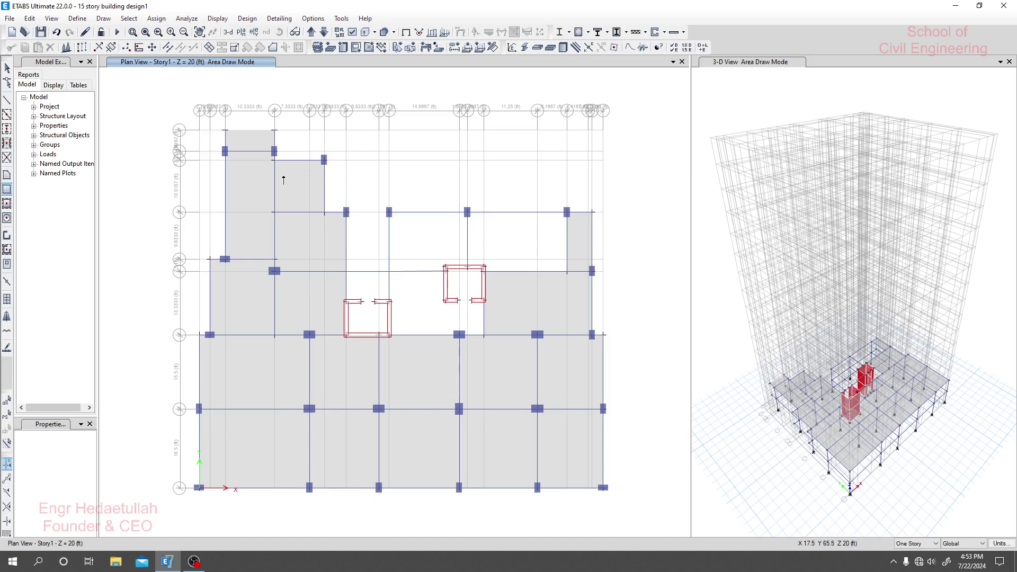
- Draw a polygon Slab 5in floor from I6 to K6, following the core wall edge
left_click(7, 177)
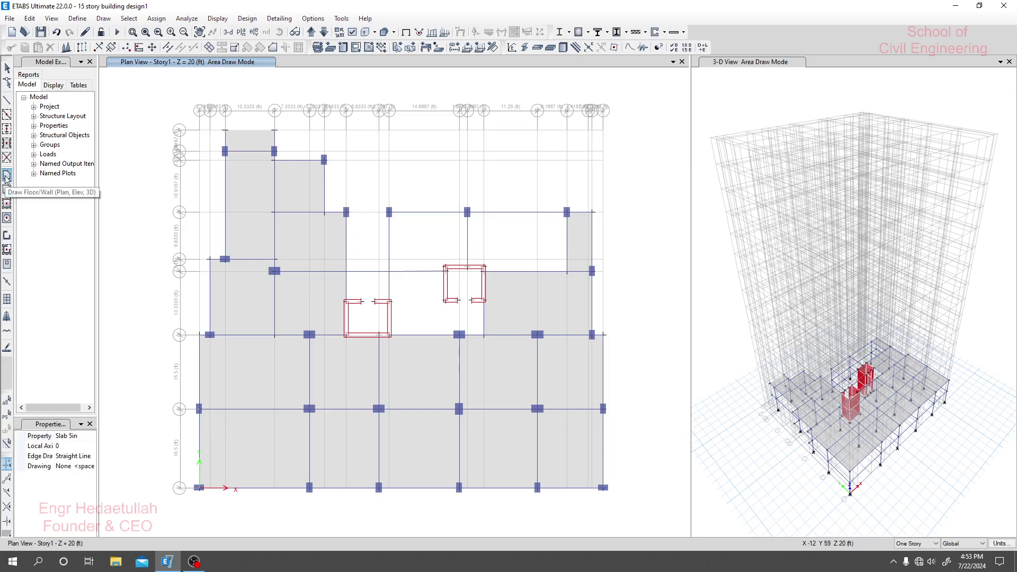
left_click(389, 212)
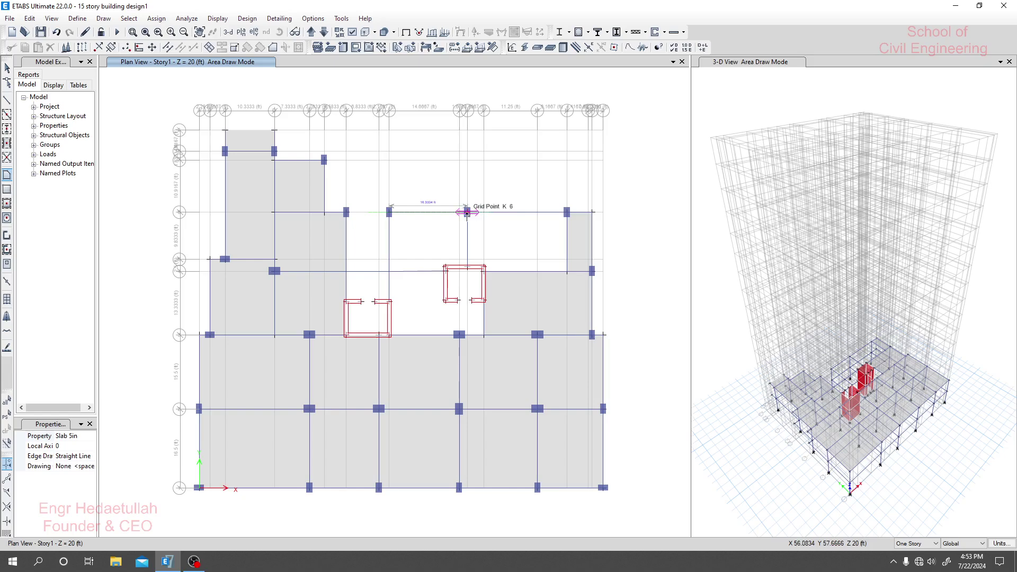
left_click(467, 212)
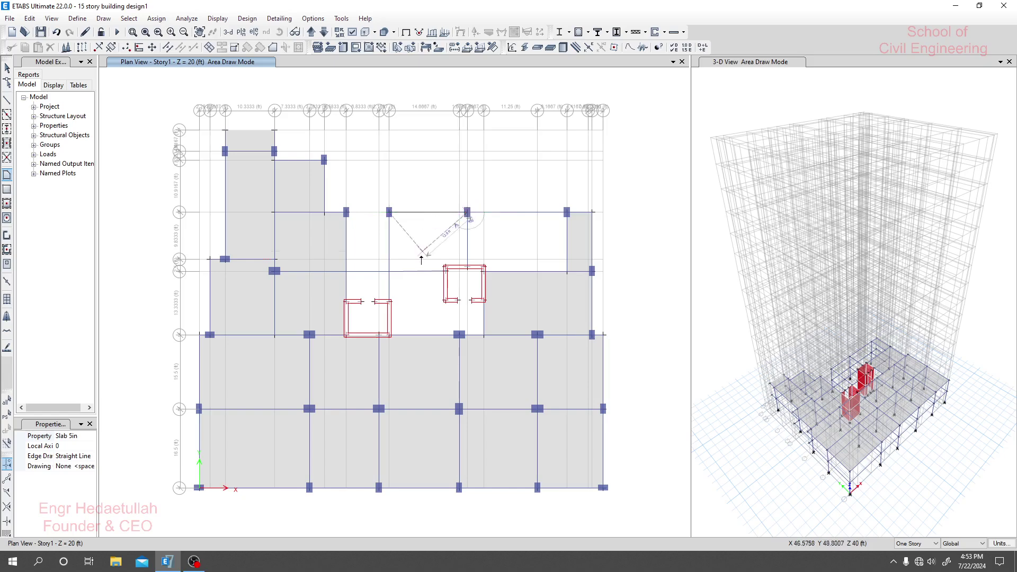
left_click(467, 265)
scroll(466, 265, "up", 5)
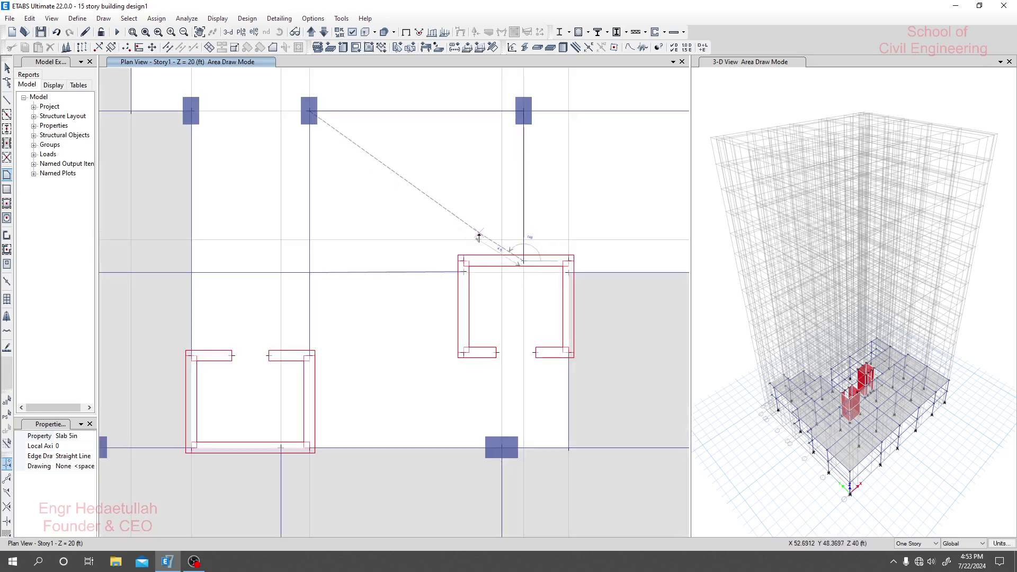
left_click(464, 261)
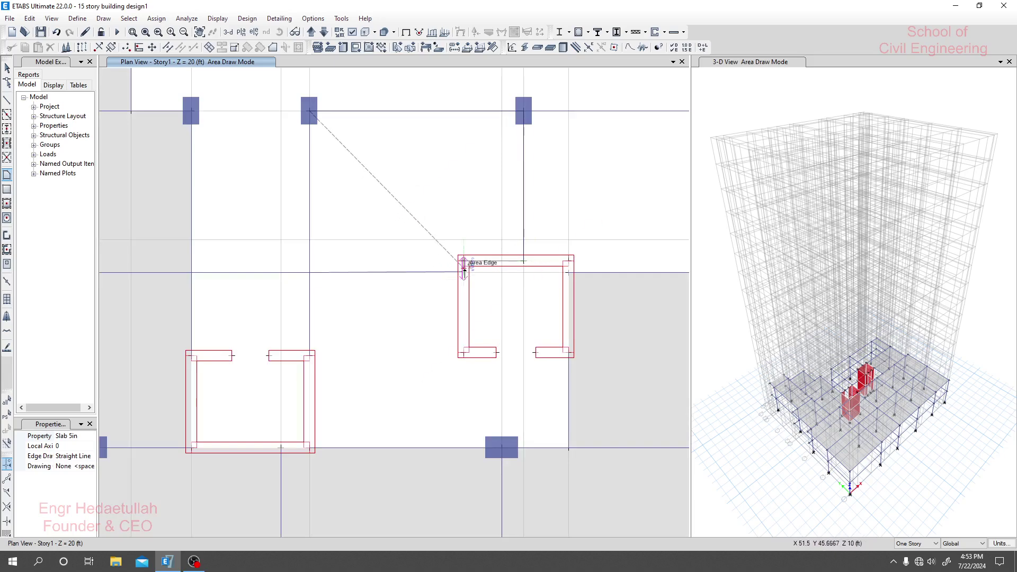
left_click(465, 273)
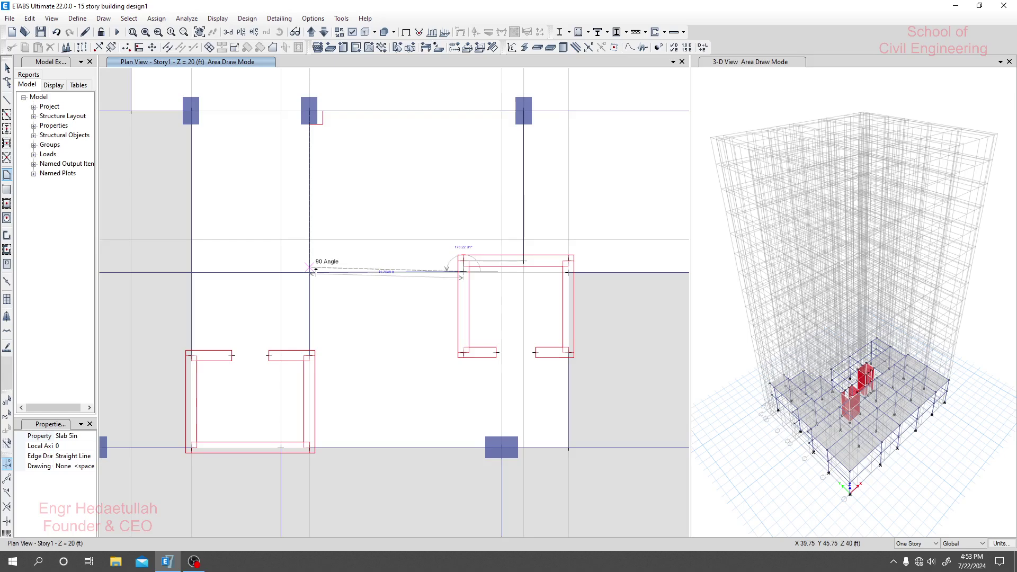
left_click(311, 273)
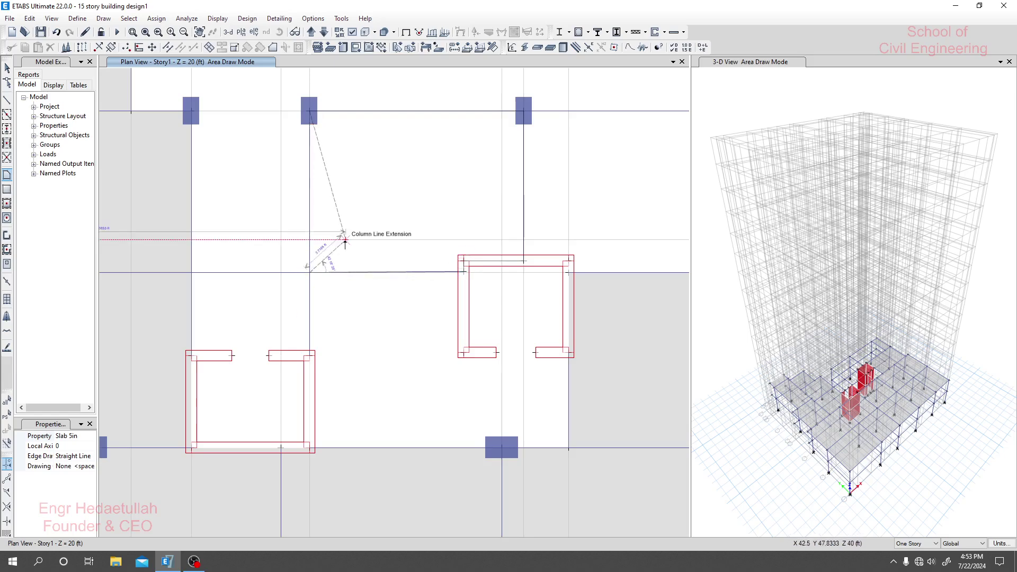
key("Return")
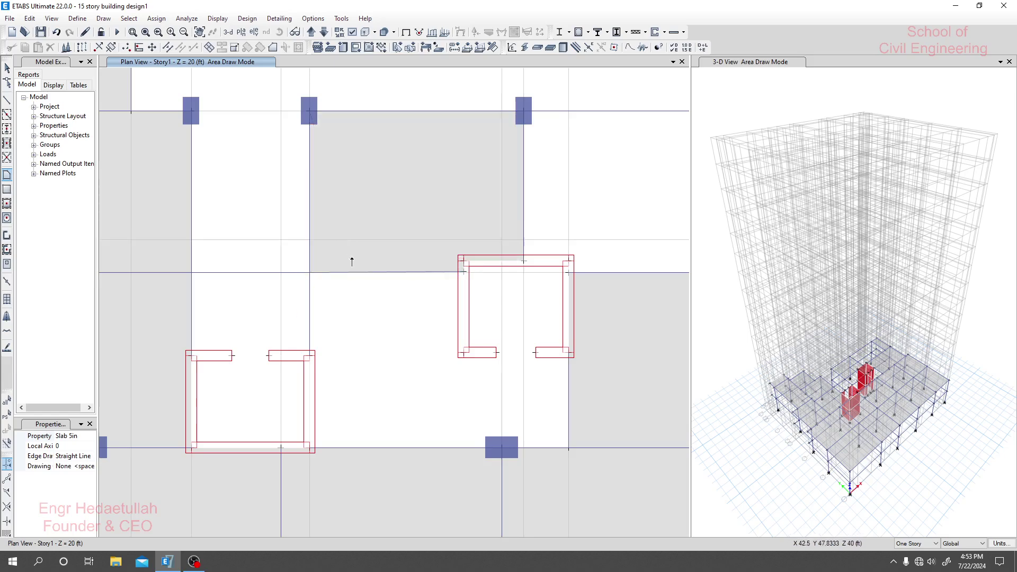
- Draw the Slab 5in panel through corners K6, L4, N4 and N6
mouse_move(391, 341)
middle_mouse_down()
mouse_move(164, 334)
mouse_move(138, 357)
middle_mouse_up()
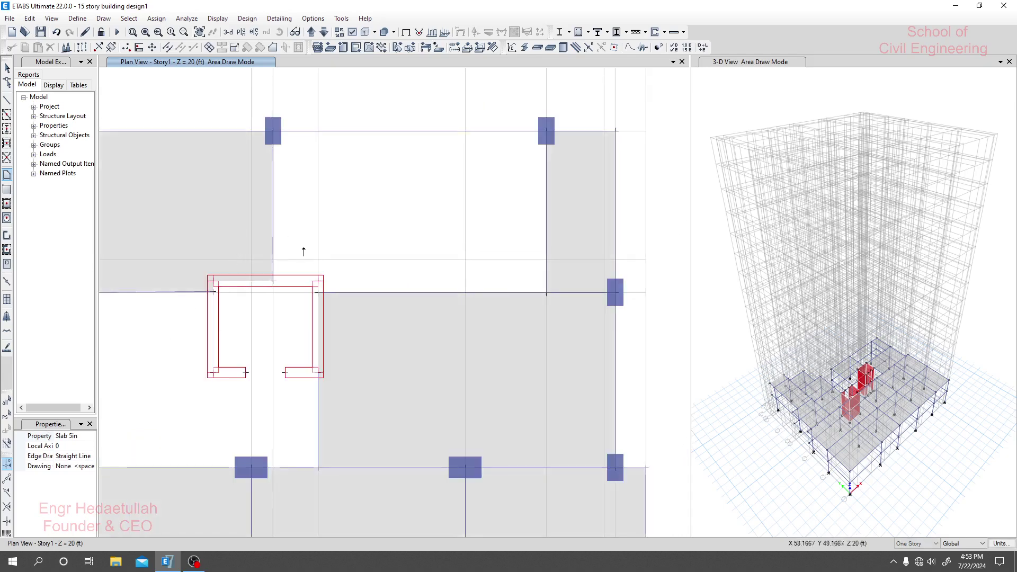
left_click(272, 154)
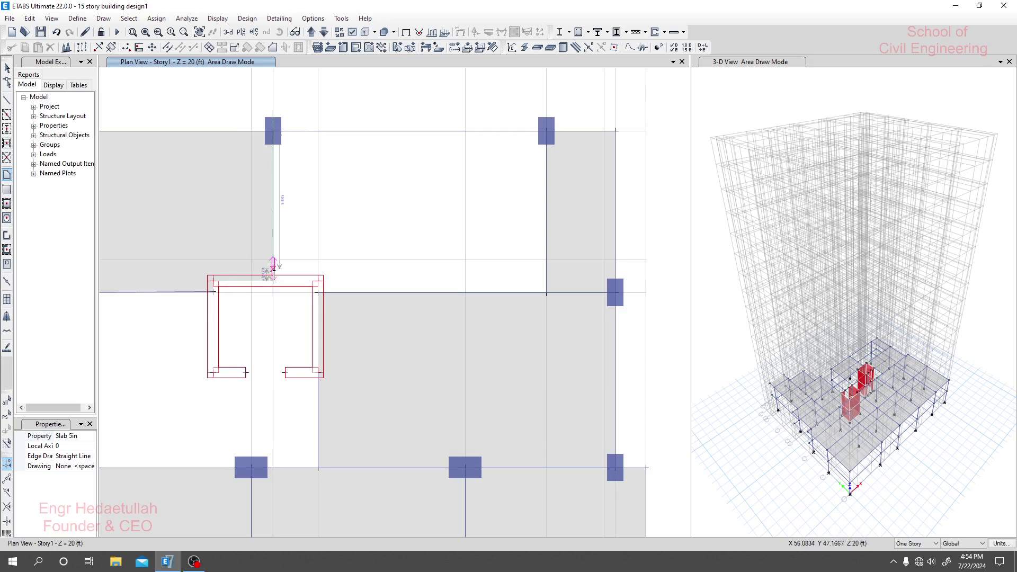
left_click(318, 291)
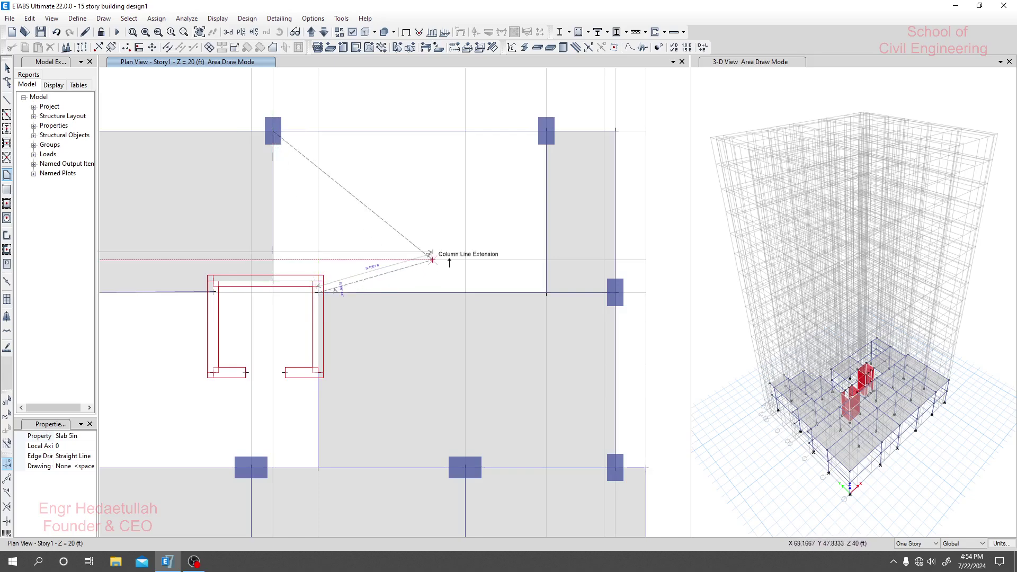
left_click(545, 292)
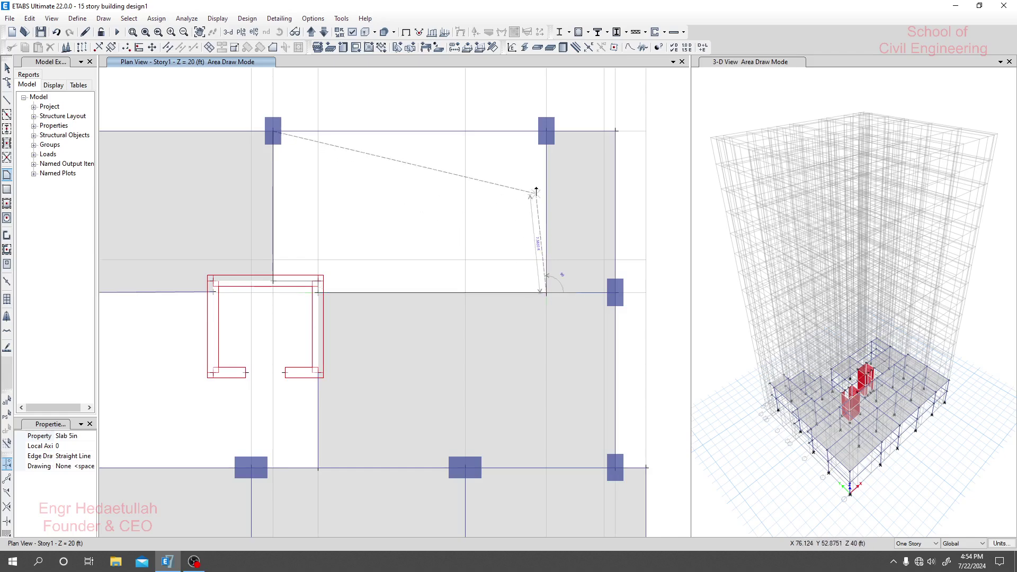
left_click(546, 133)
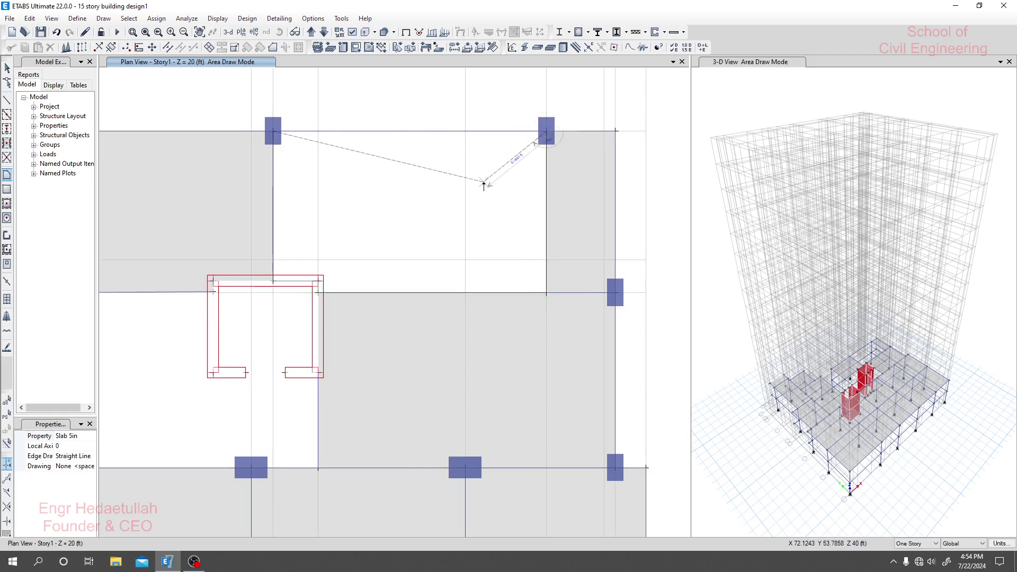
key("Return")
scroll(483, 184, "down", 3)
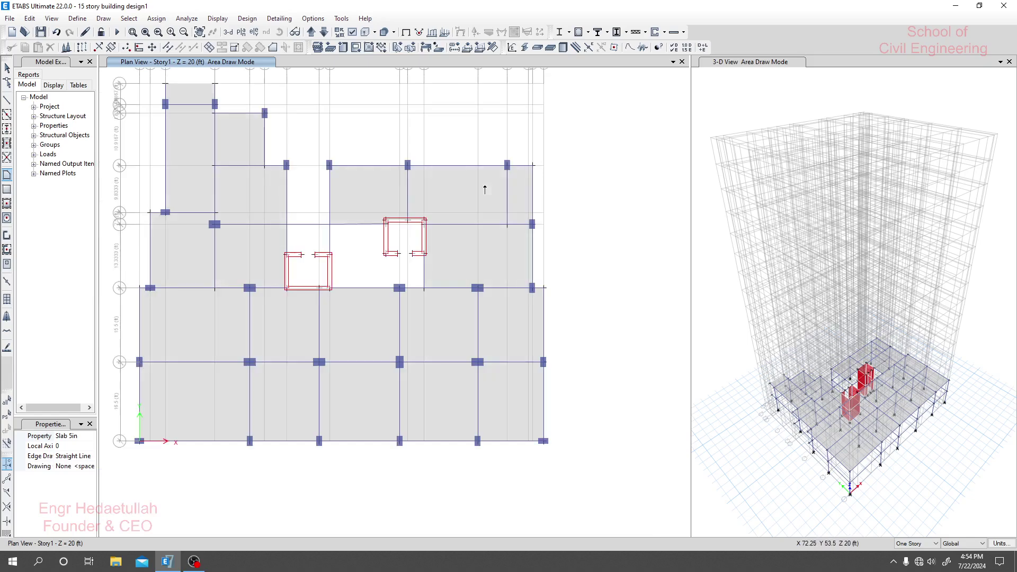
- Draw a six-point Slab 5in polygon from grid line 4 around the core wall corner to I3
scroll(351, 267, "up", 5)
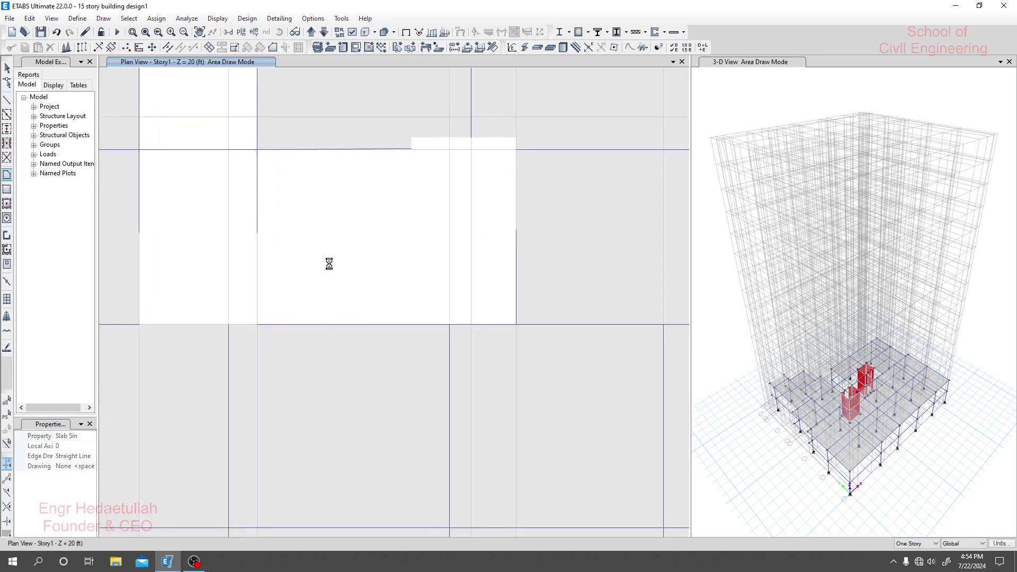
left_click(257, 150)
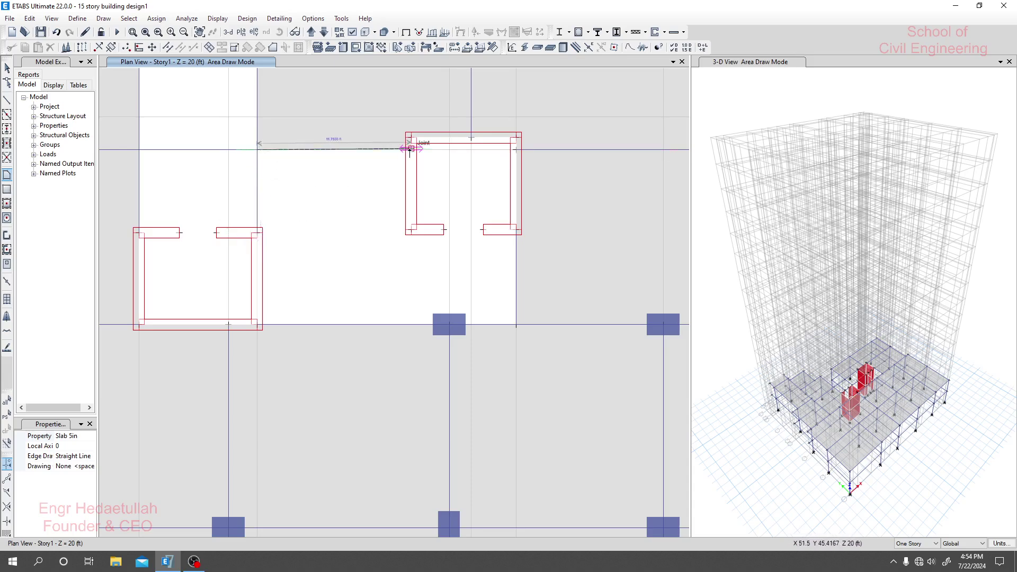
left_click(410, 149)
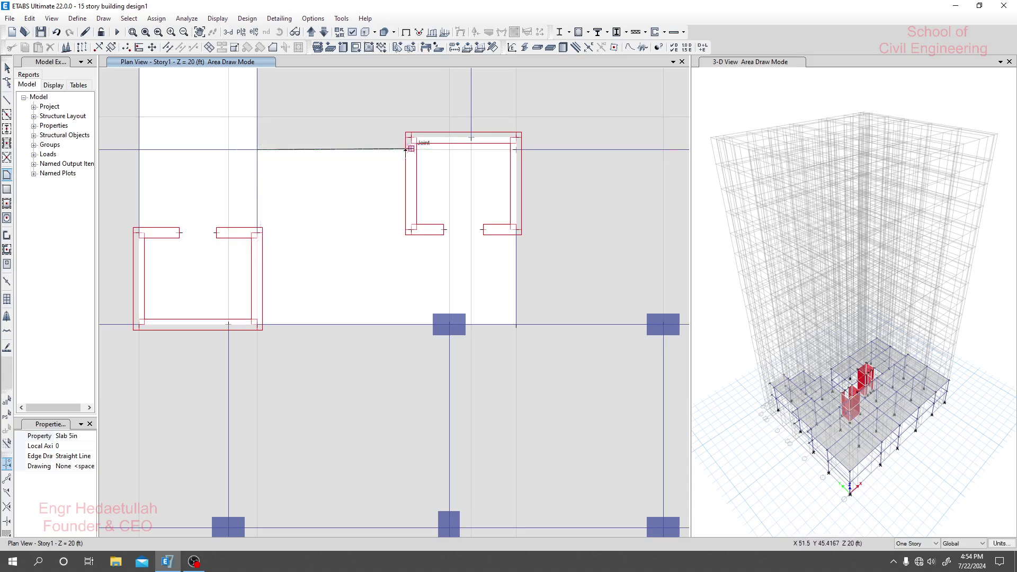
left_click(412, 231)
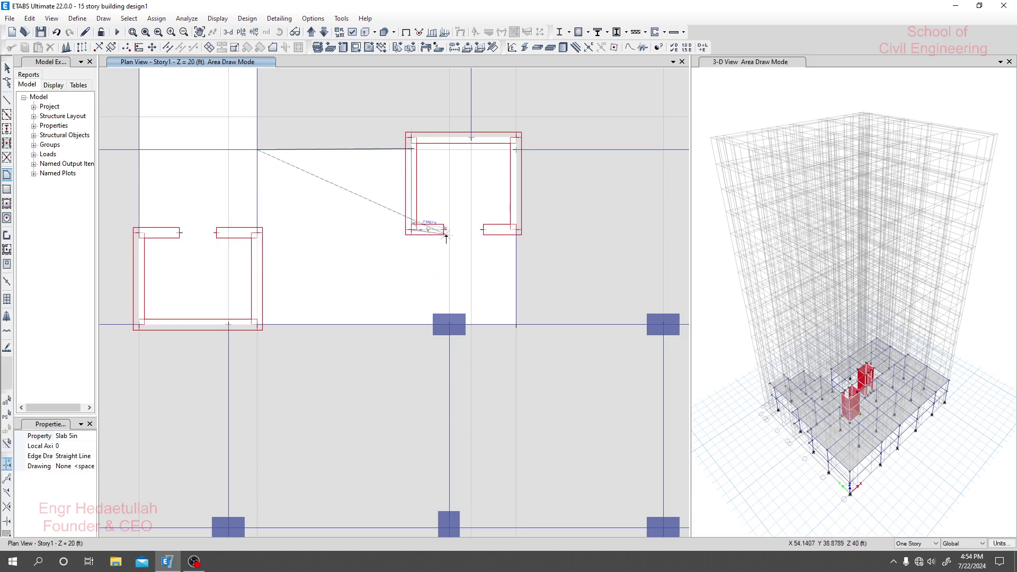
left_click(516, 230)
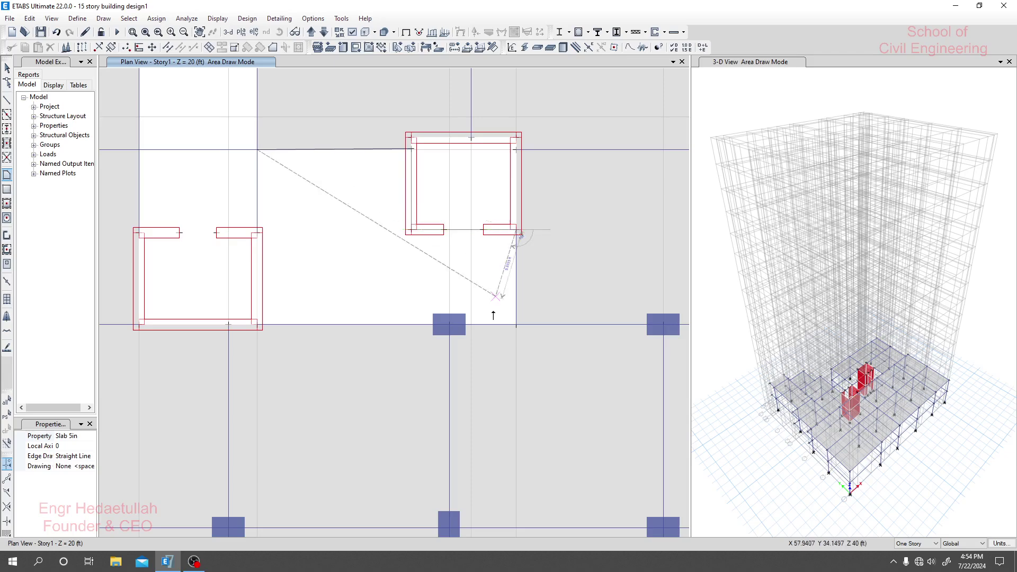
left_click(516, 324)
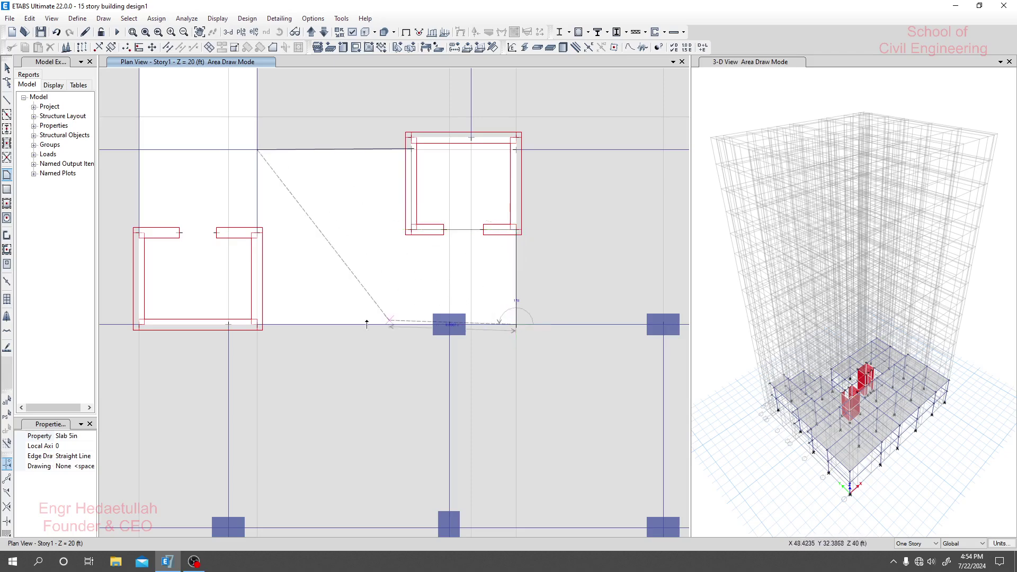
left_click(257, 324)
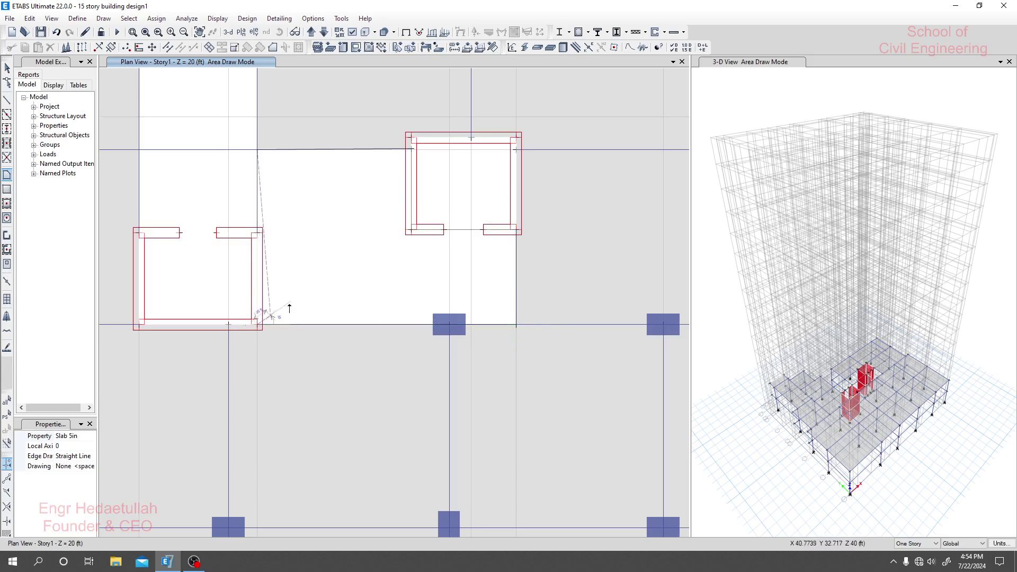
key("Return")
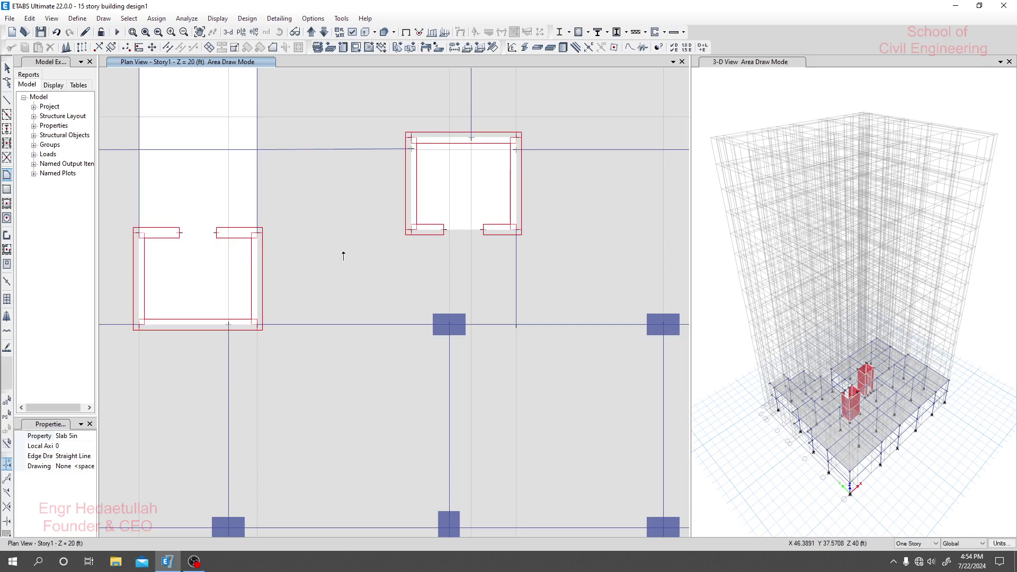
scroll(343, 252, "down", 3)
middle_click_drag(345, 256, 386, 268)
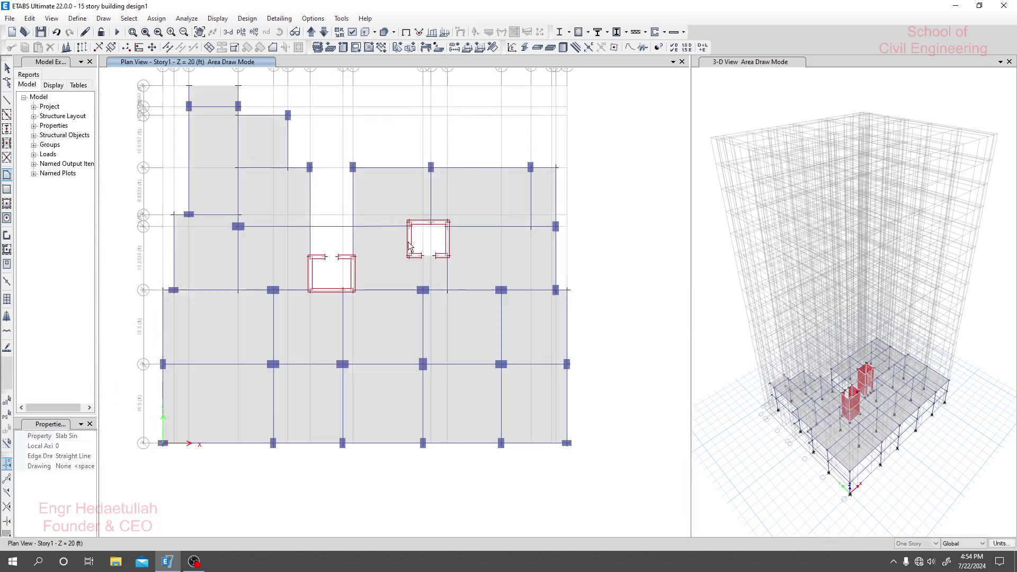
- Exit area drawing, then pan and zoom to review the finished Story 1 slab layout
mouse_move(329, 219)
middle_mouse_down()
mouse_move(363, 222)
mouse_move(356, 249)
mouse_move(356, 233)
middle_mouse_up()
key("Escape")
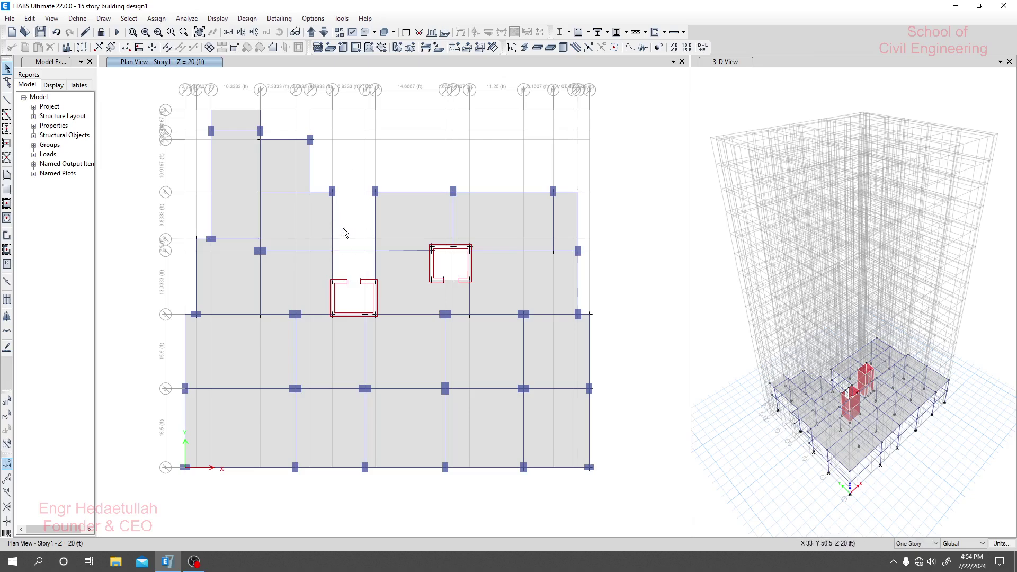
middle_click_drag(348, 220, 343, 221)
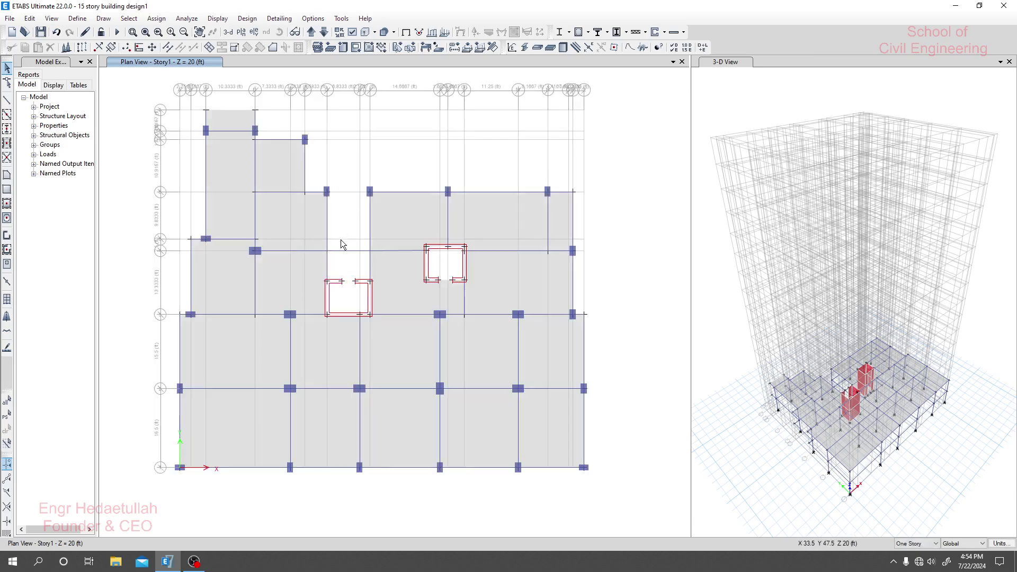
middle_click_drag(344, 262, 356, 268)
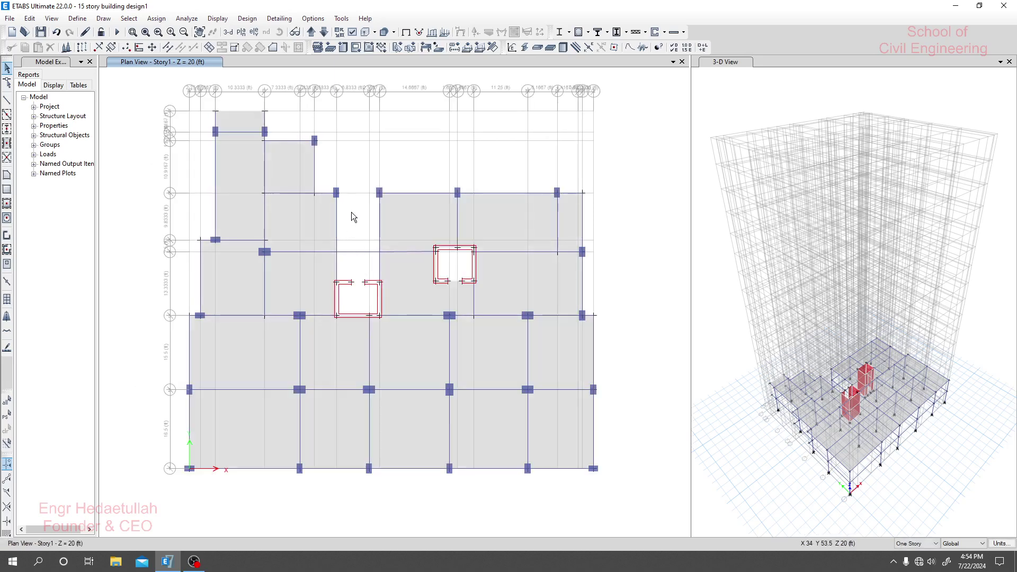
scroll(351, 212, "up", 3)
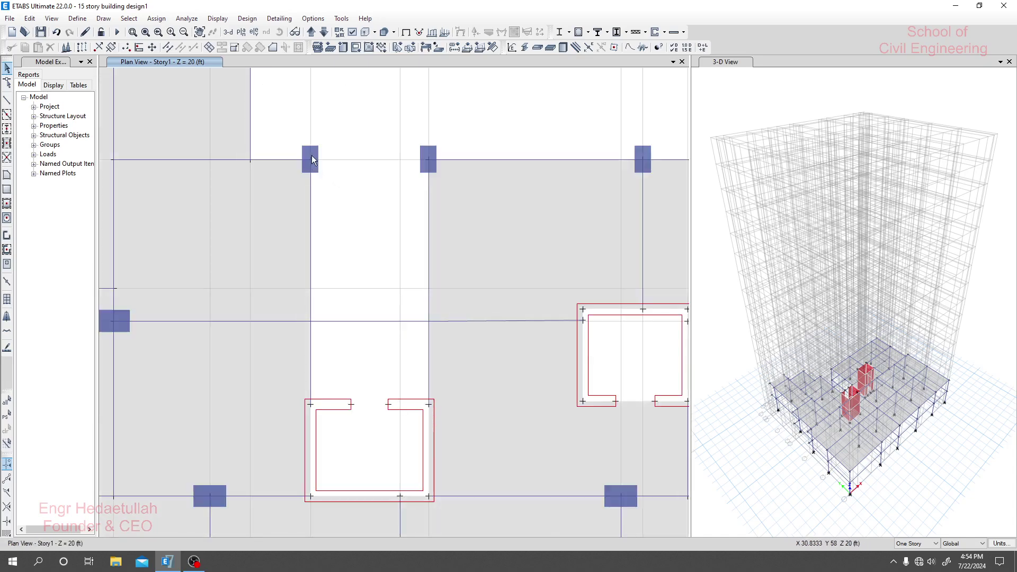
scroll(364, 263, "down", 3)
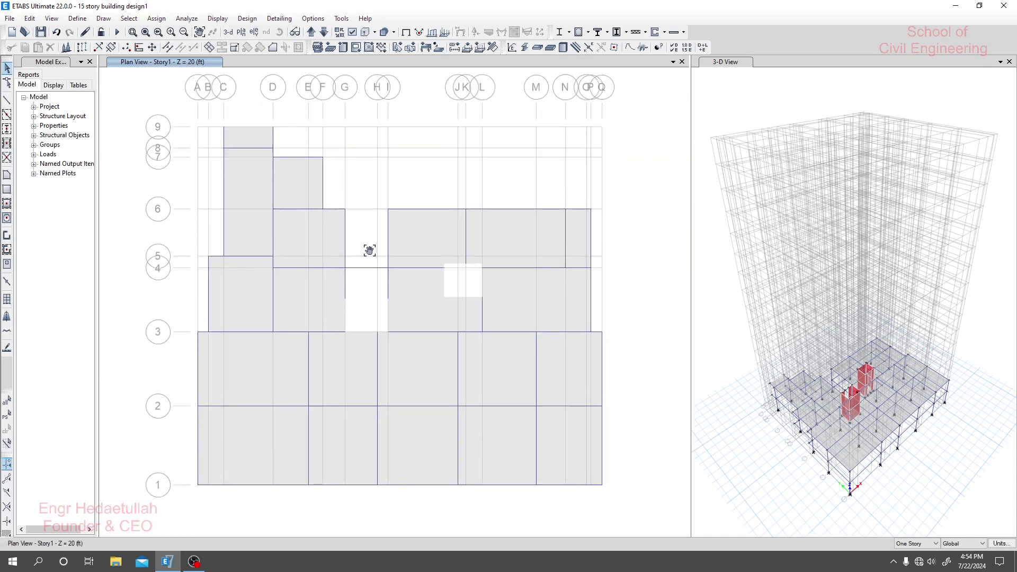